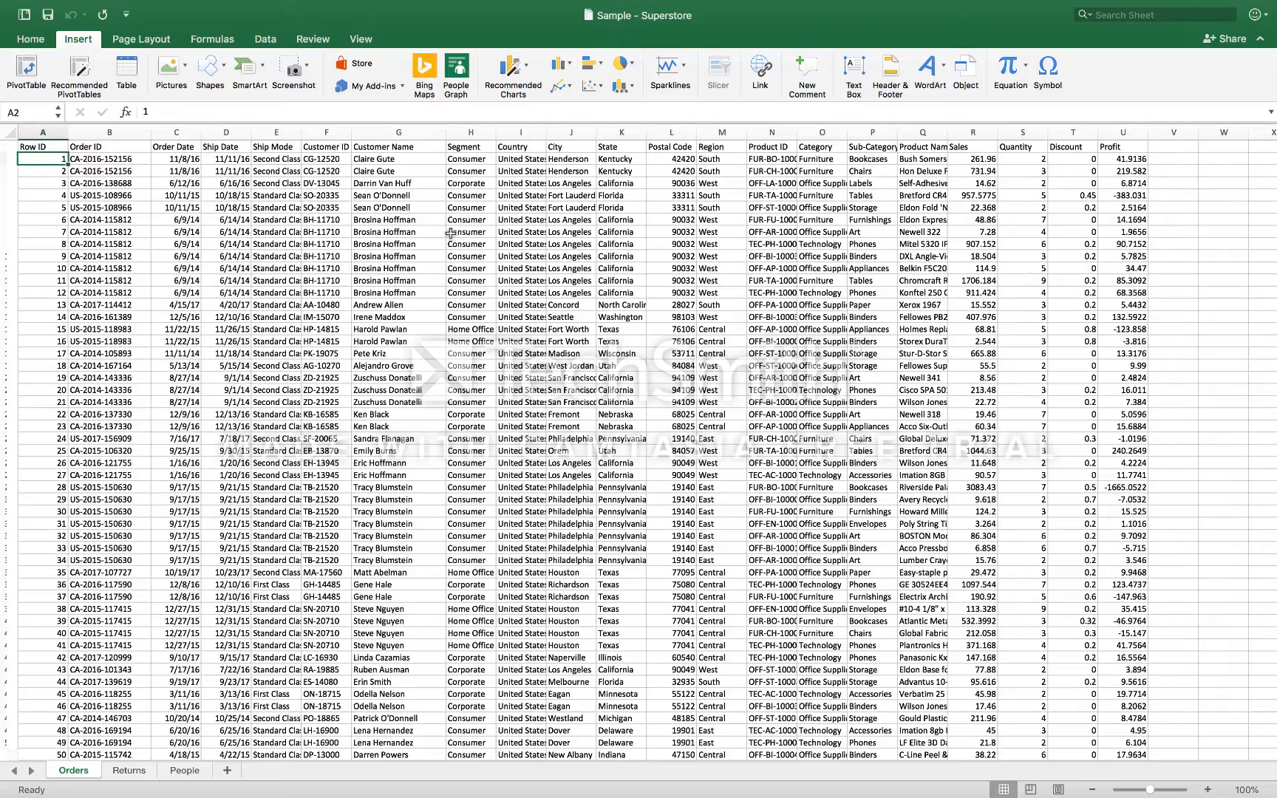
Look through the order records on the Orders sheet to see which columns and data it holds.
scroll(152, 248, "down", 6)
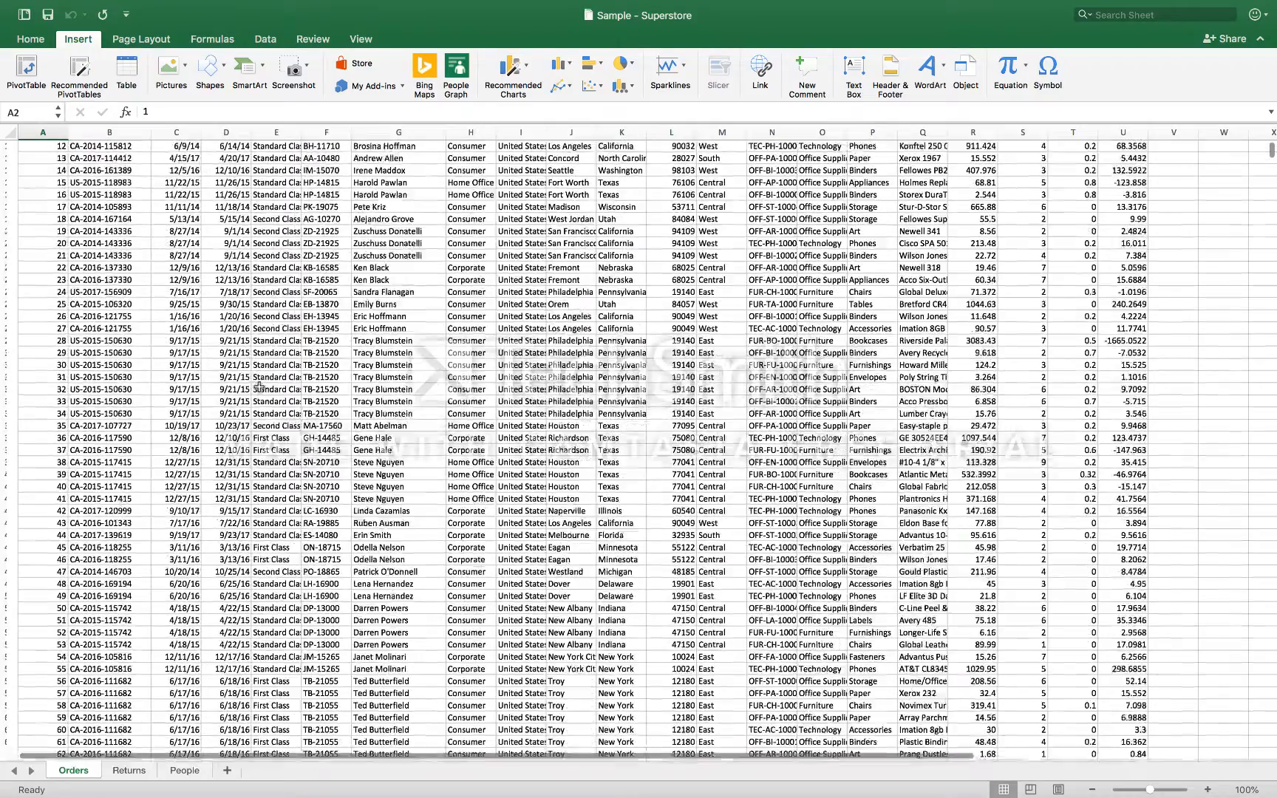
scroll(351, 218, "up", 5)
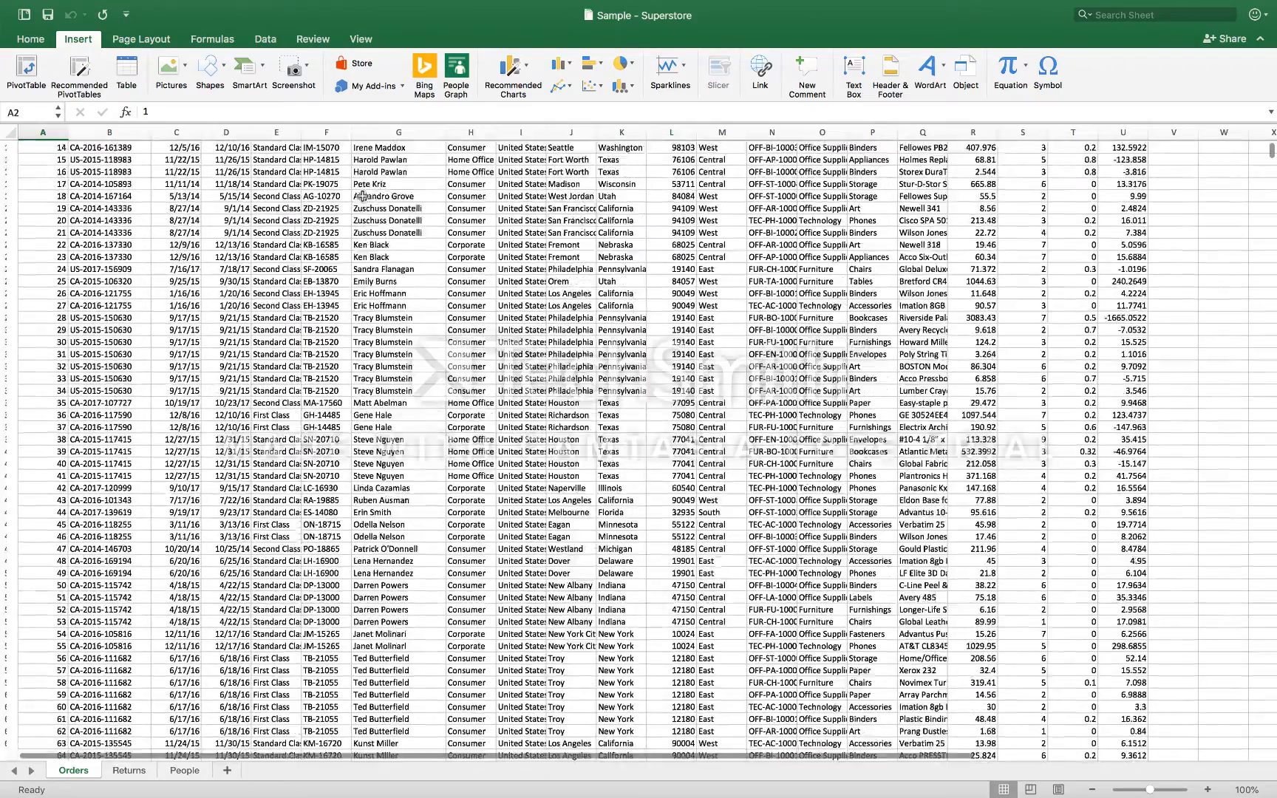
scroll(135, 480, "down", 8)
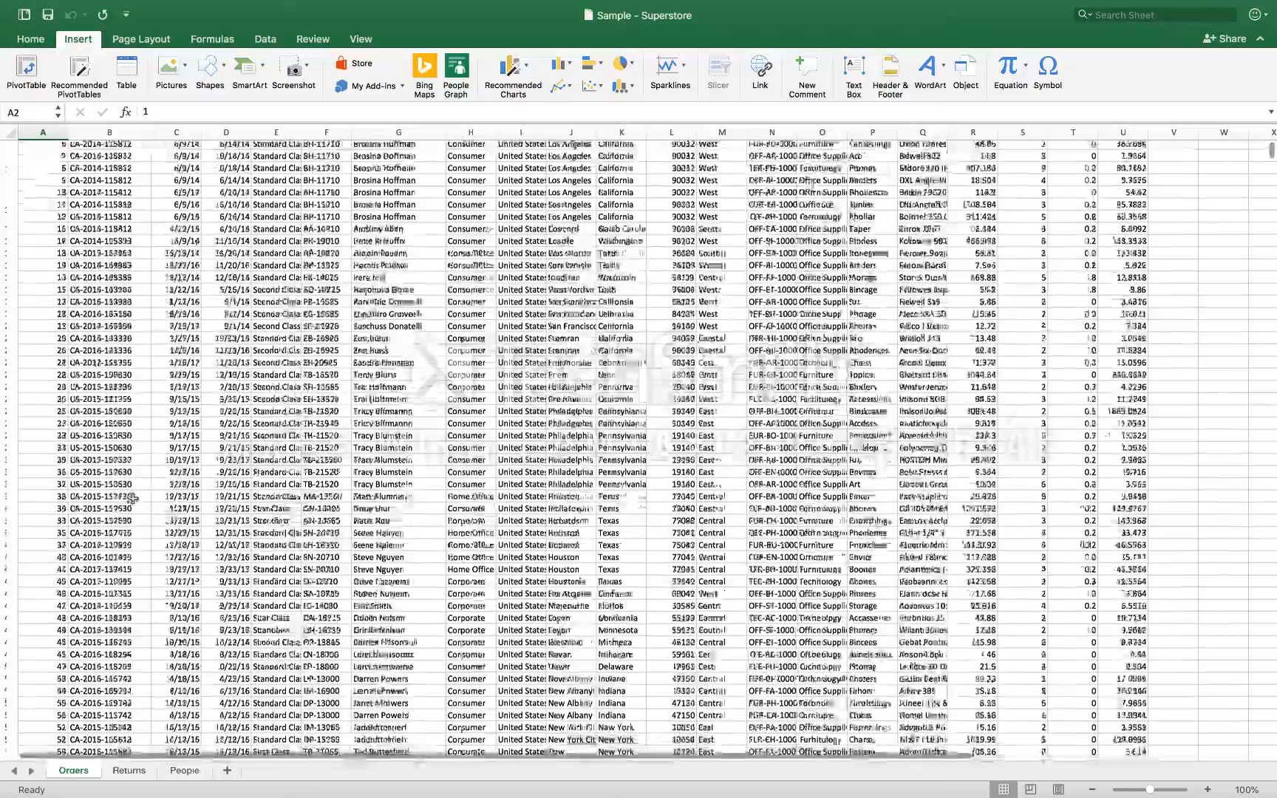
scroll(136, 457, "down", 5)
scroll(133, 598, "up", 15)
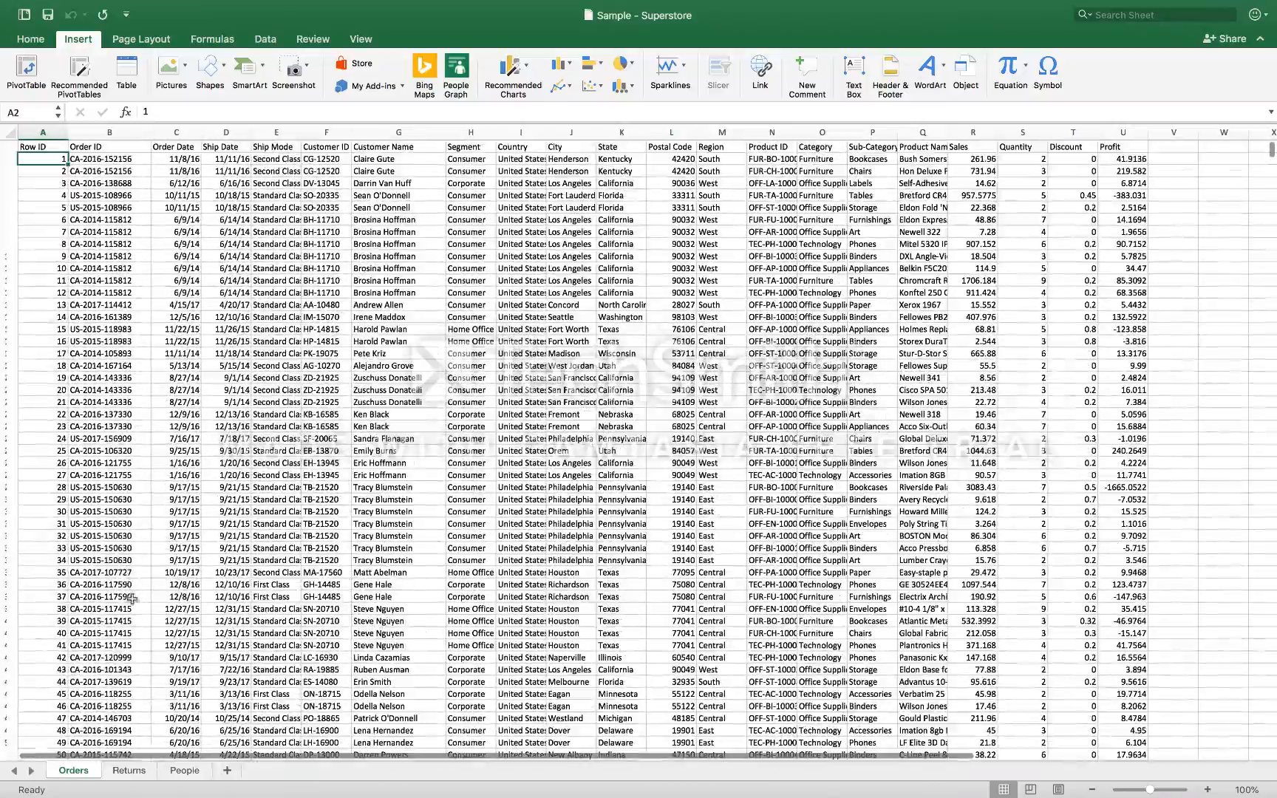
scroll(170, 629, "down", 7)
scroll(182, 602, "down", 2)
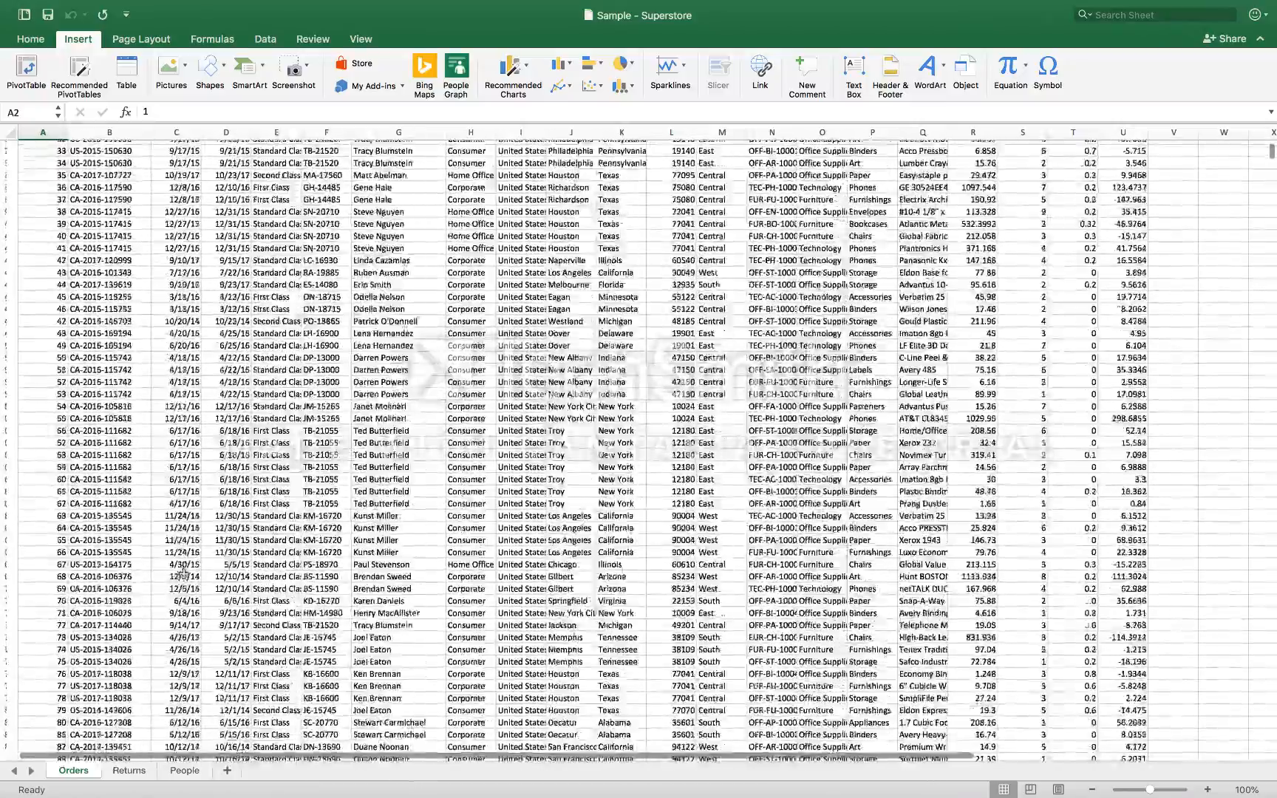
scroll(184, 518, "up", 8)
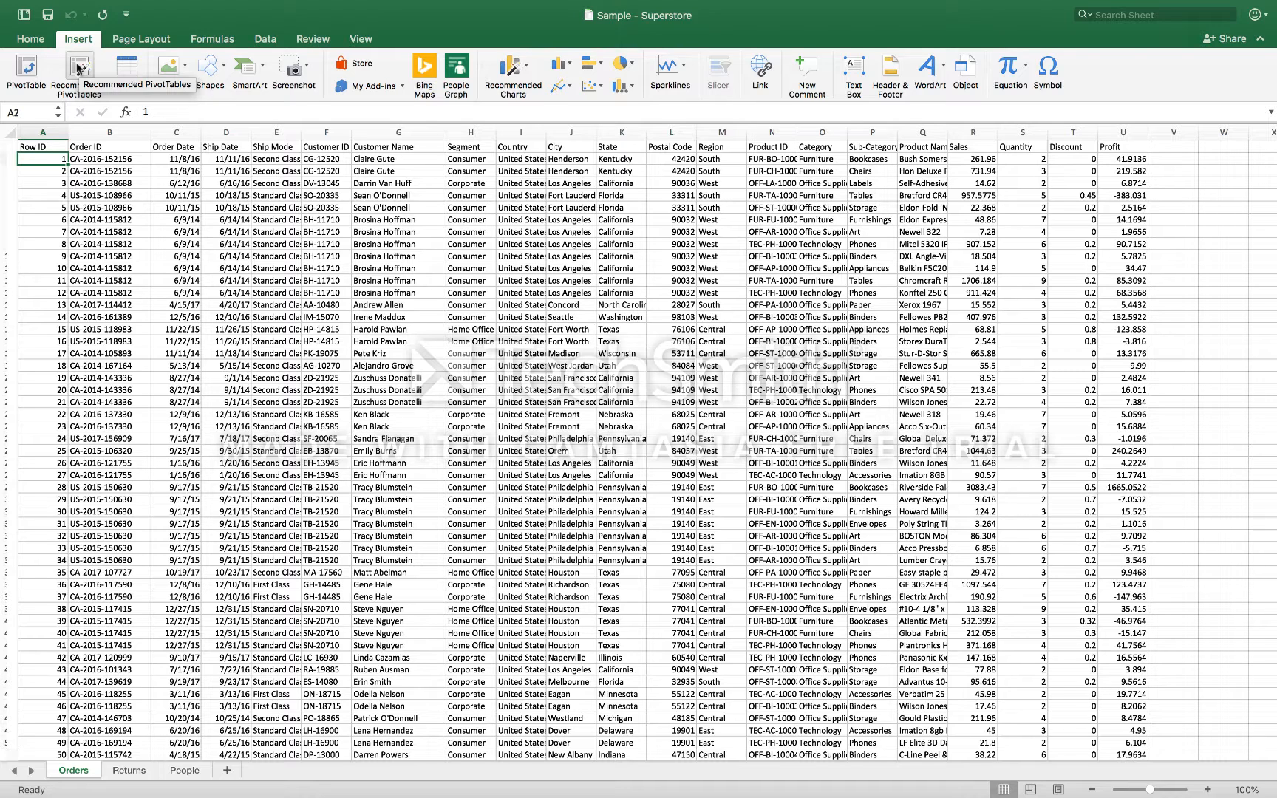
Create a PivotTable from the range Orders!$A$1:$U$9995 on a new worksheet.
left_click(30, 70)
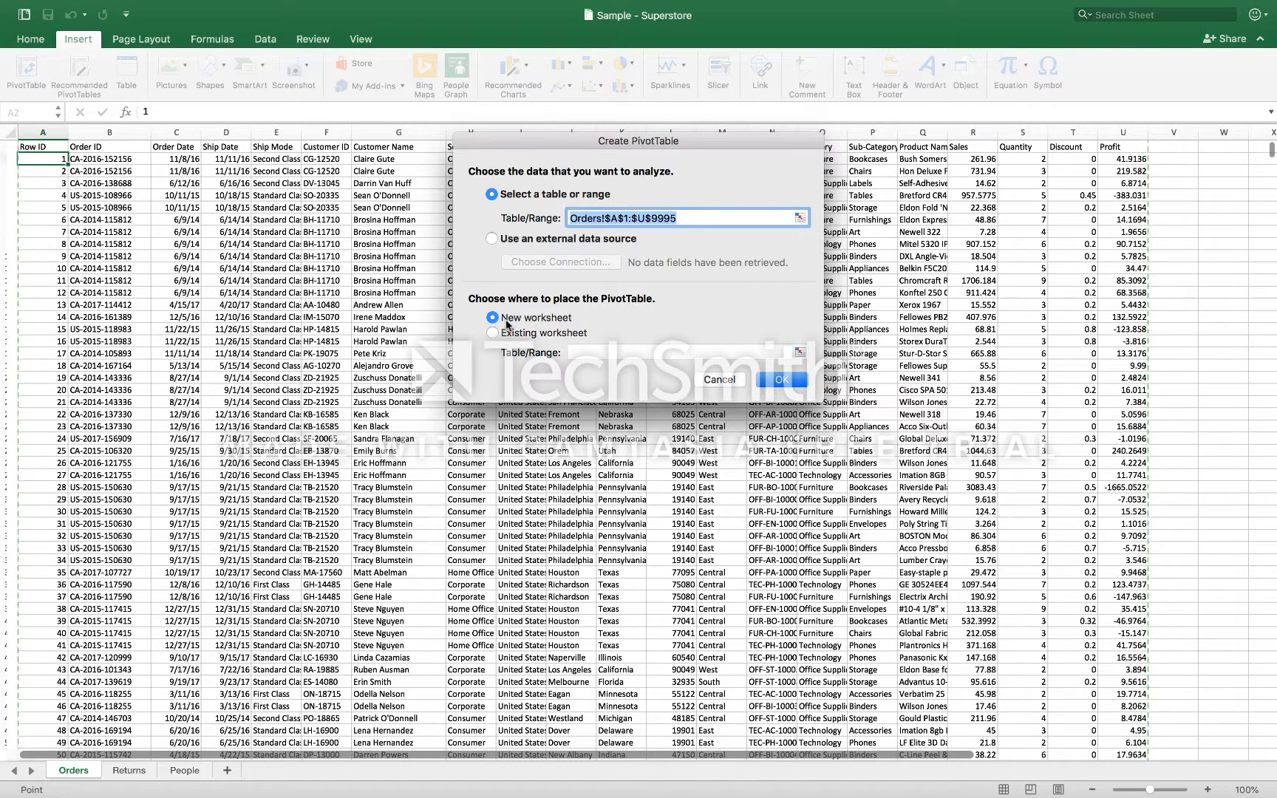
left_click(783, 381)
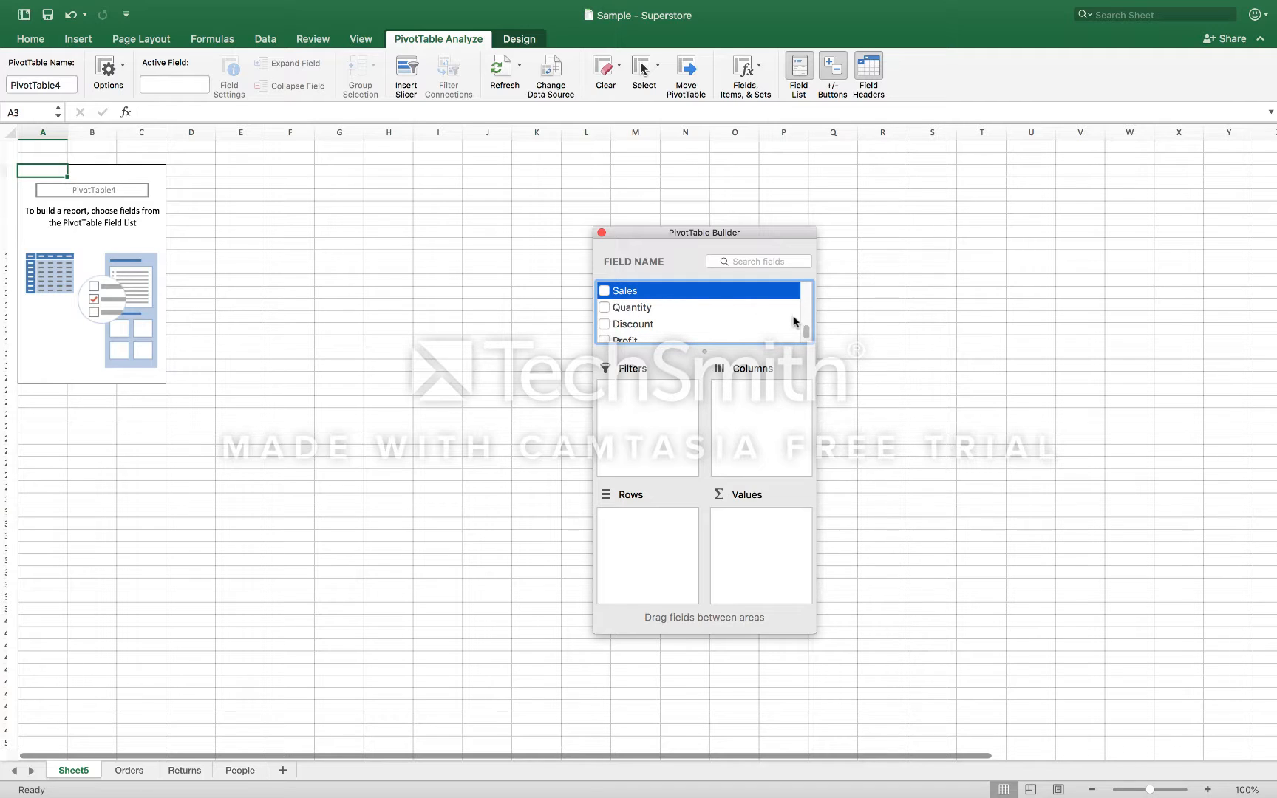
Add the Profit field to the PivotTable as a summed value.
scroll(802, 314, "up", 5)
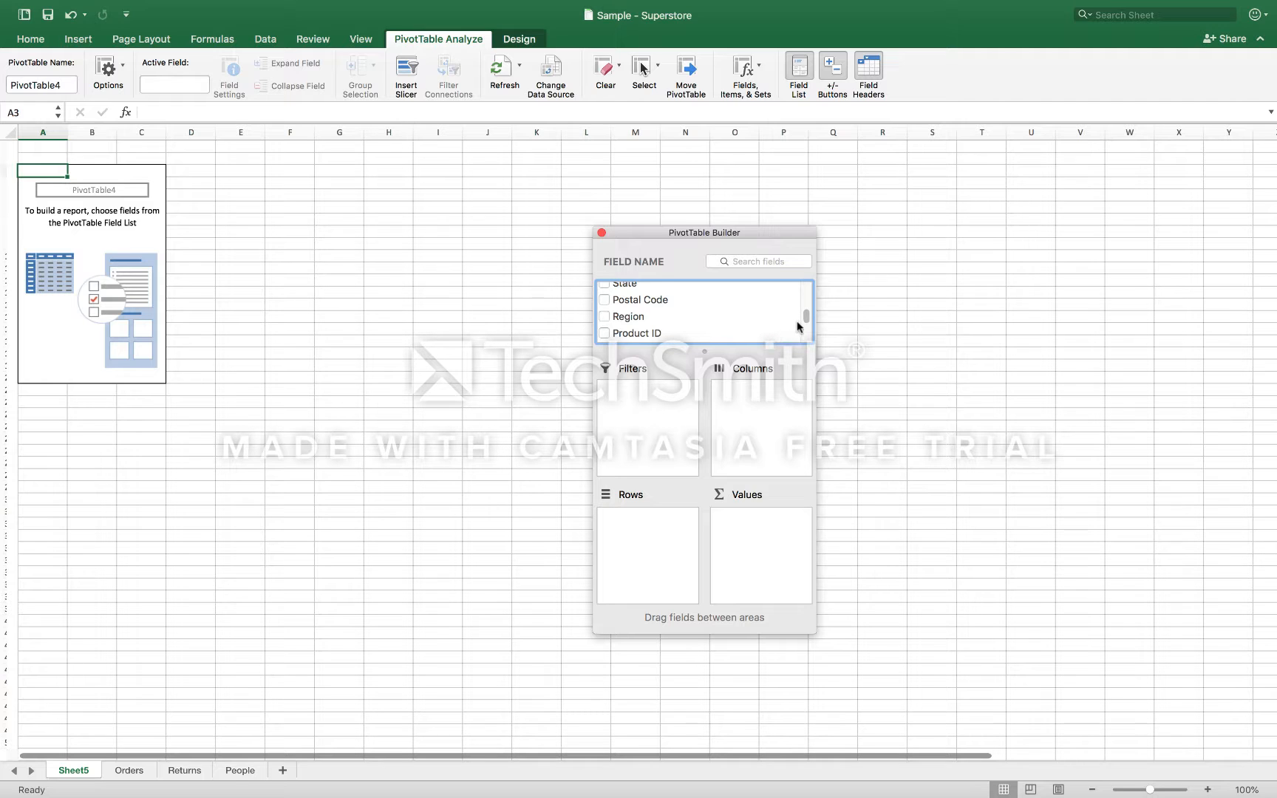
left_click_drag(803, 318, 801, 333)
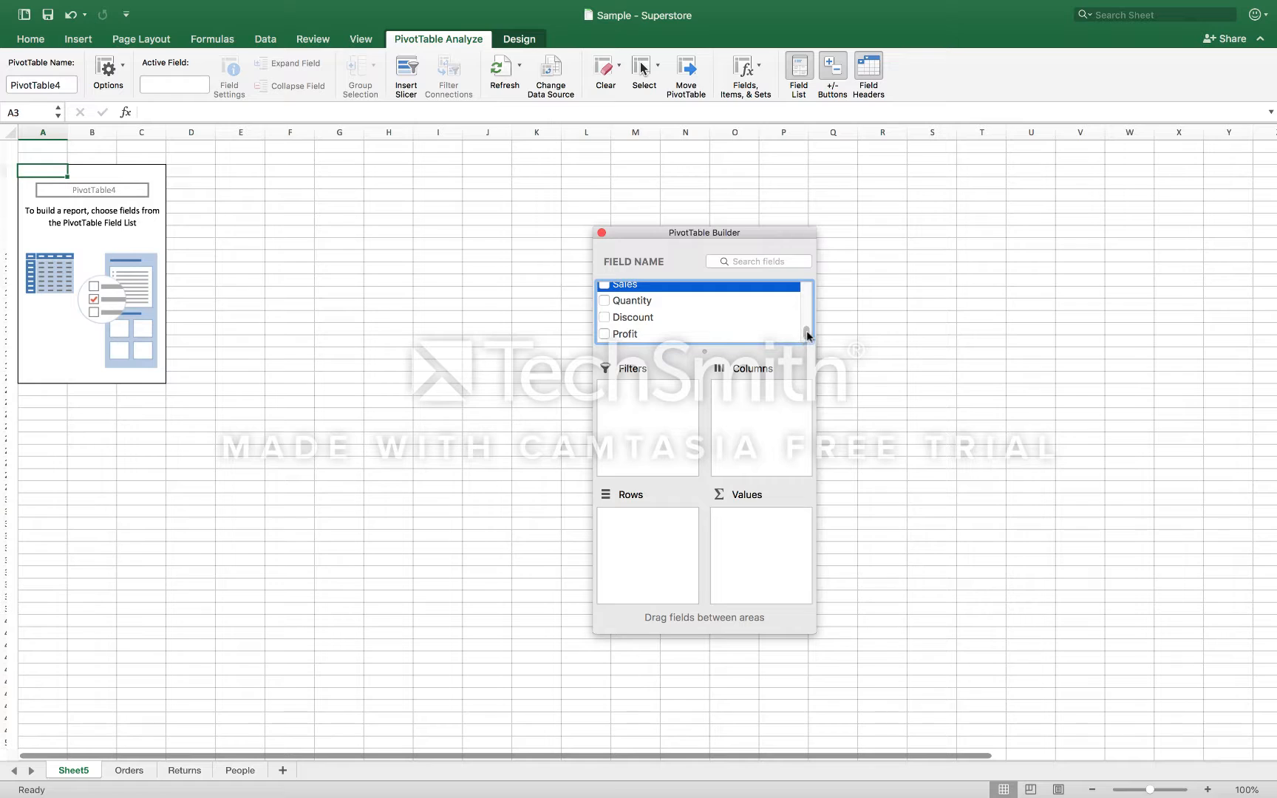
mouse_move(807, 336)
left_mouse_down()
mouse_move(806, 313)
mouse_move(807, 336)
left_mouse_up()
left_click(604, 336)
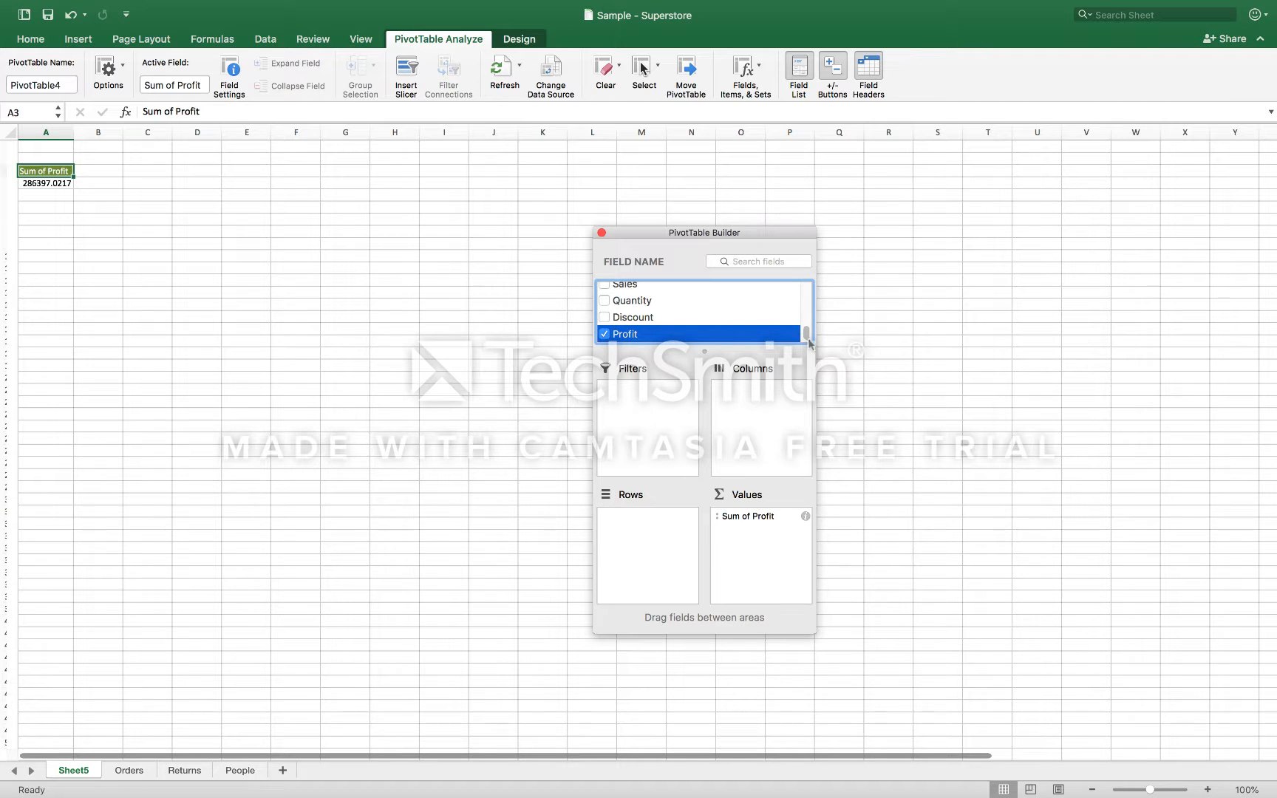
Place the State field in the PivotTable rows and look over the profit by state.
left_click_drag(807, 334, 806, 311)
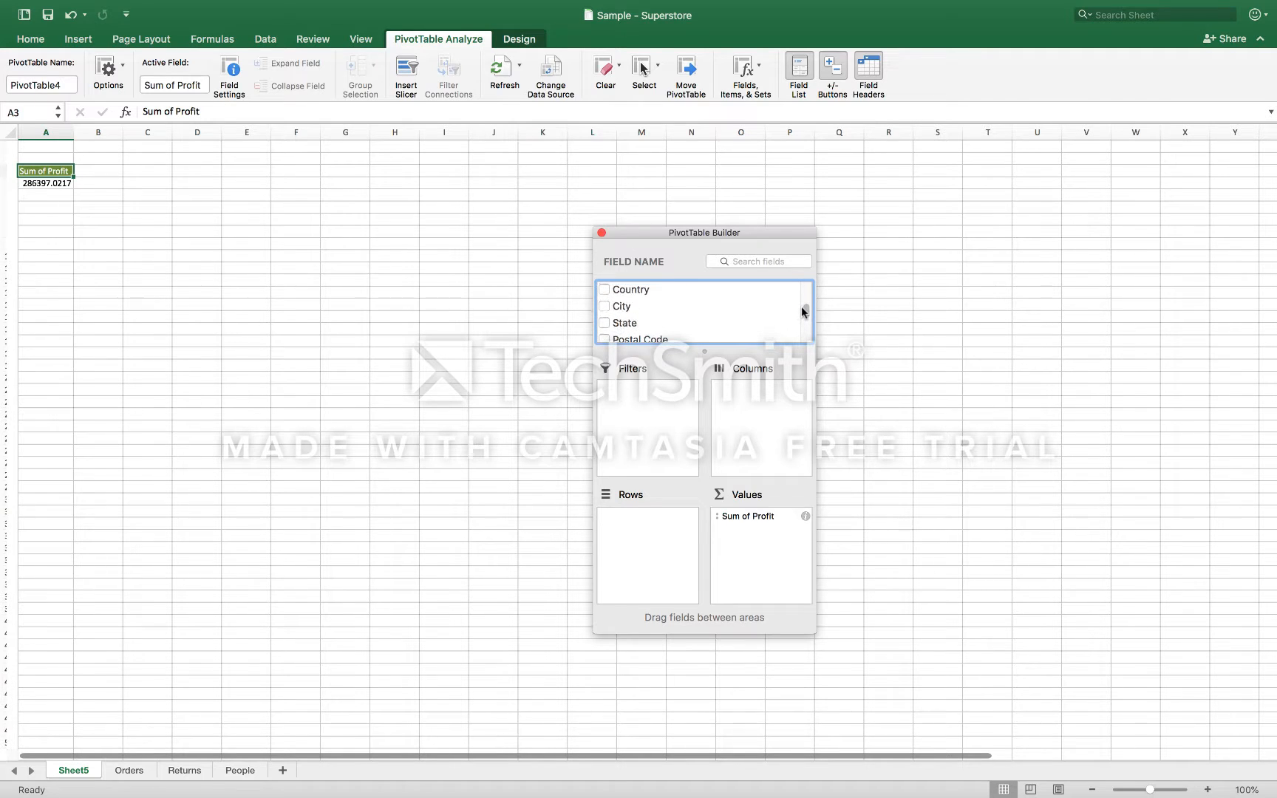
left_click(605, 324)
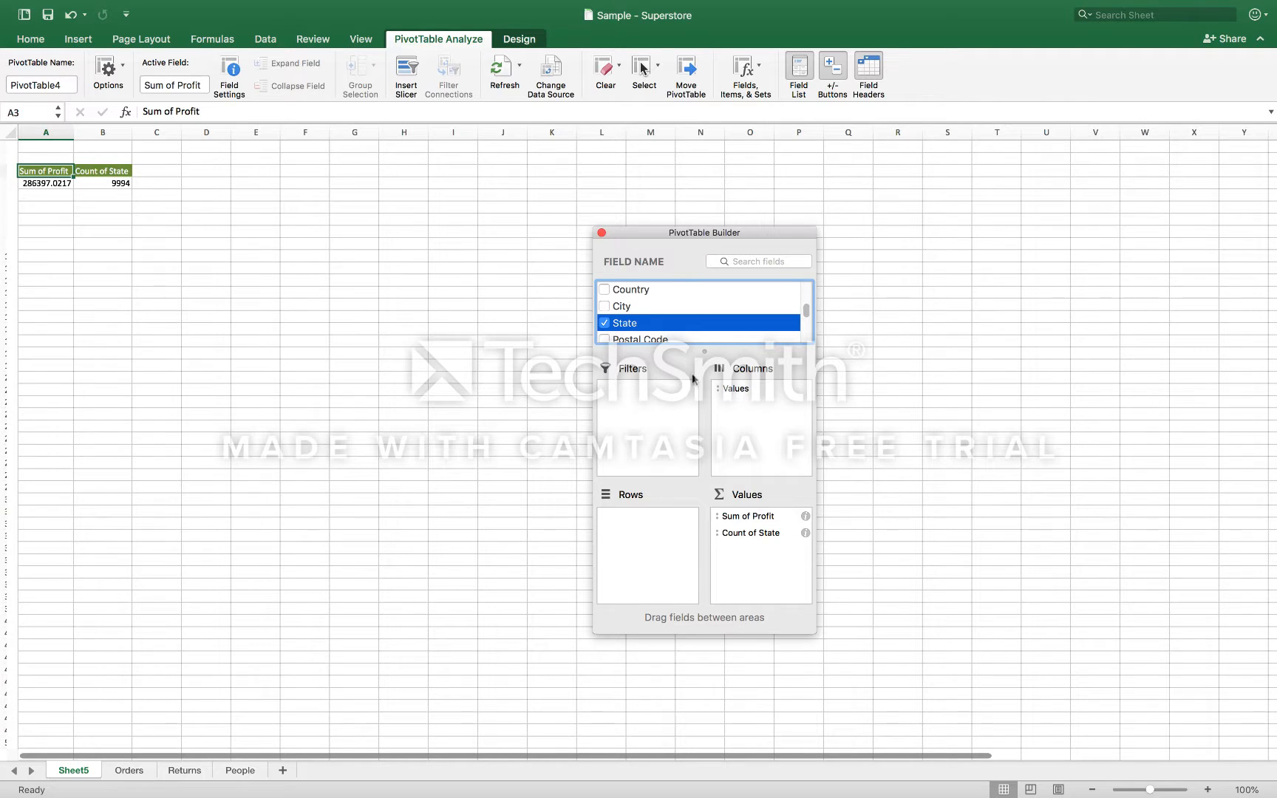
left_click(603, 323)
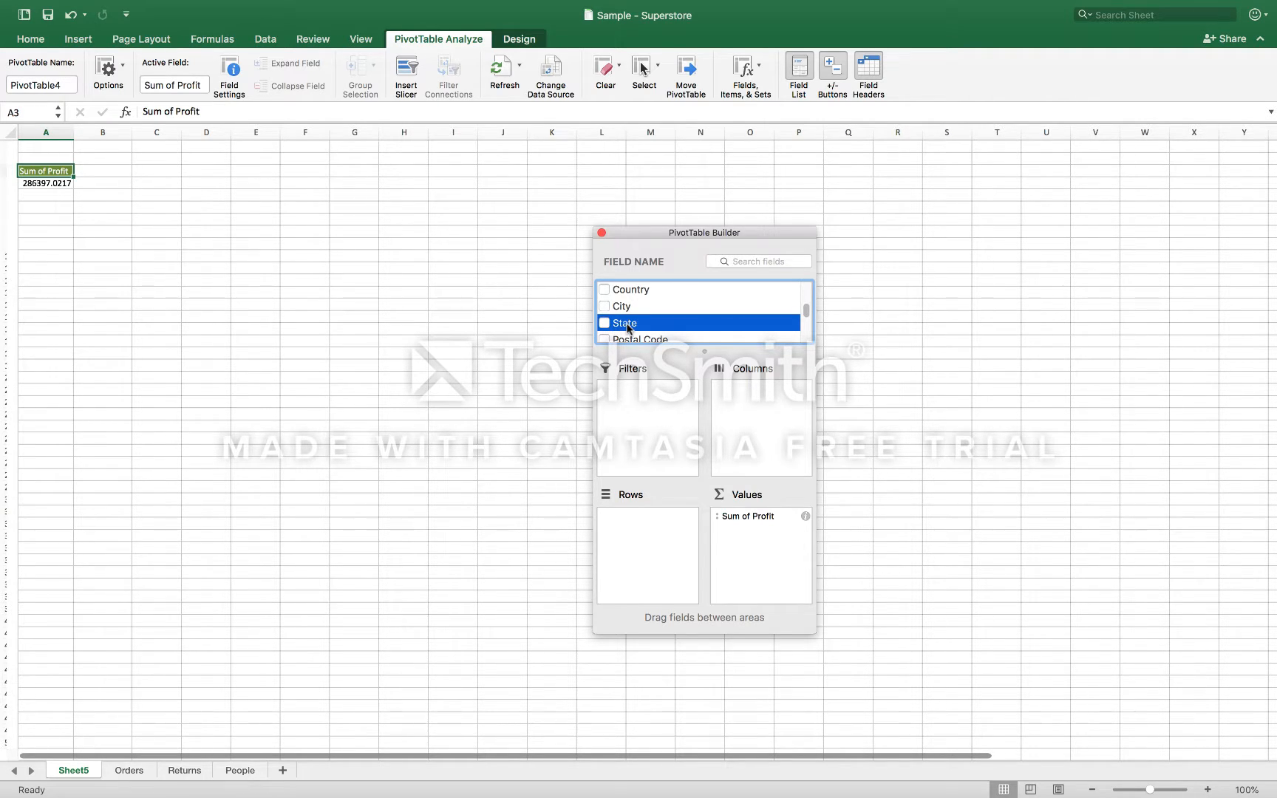
left_click_drag(628, 328, 643, 533)
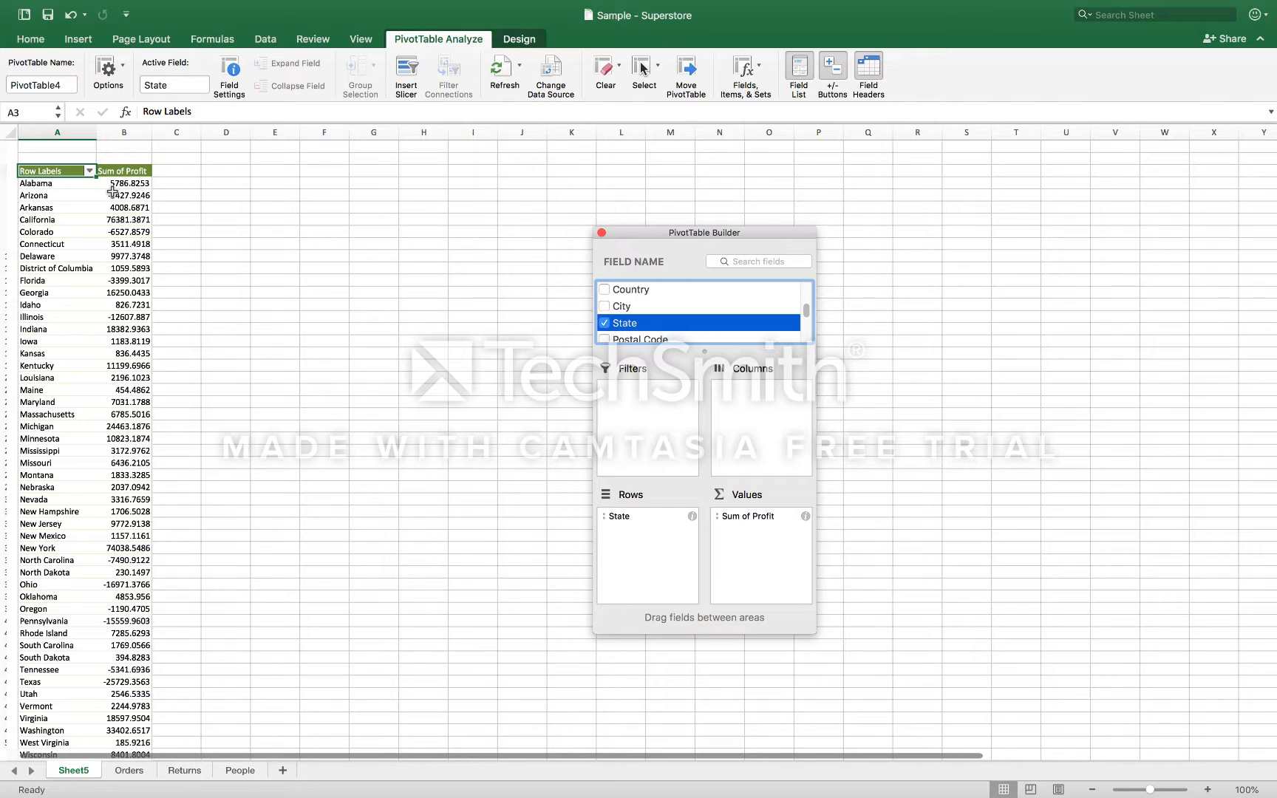
scroll(98, 274, "down", 3)
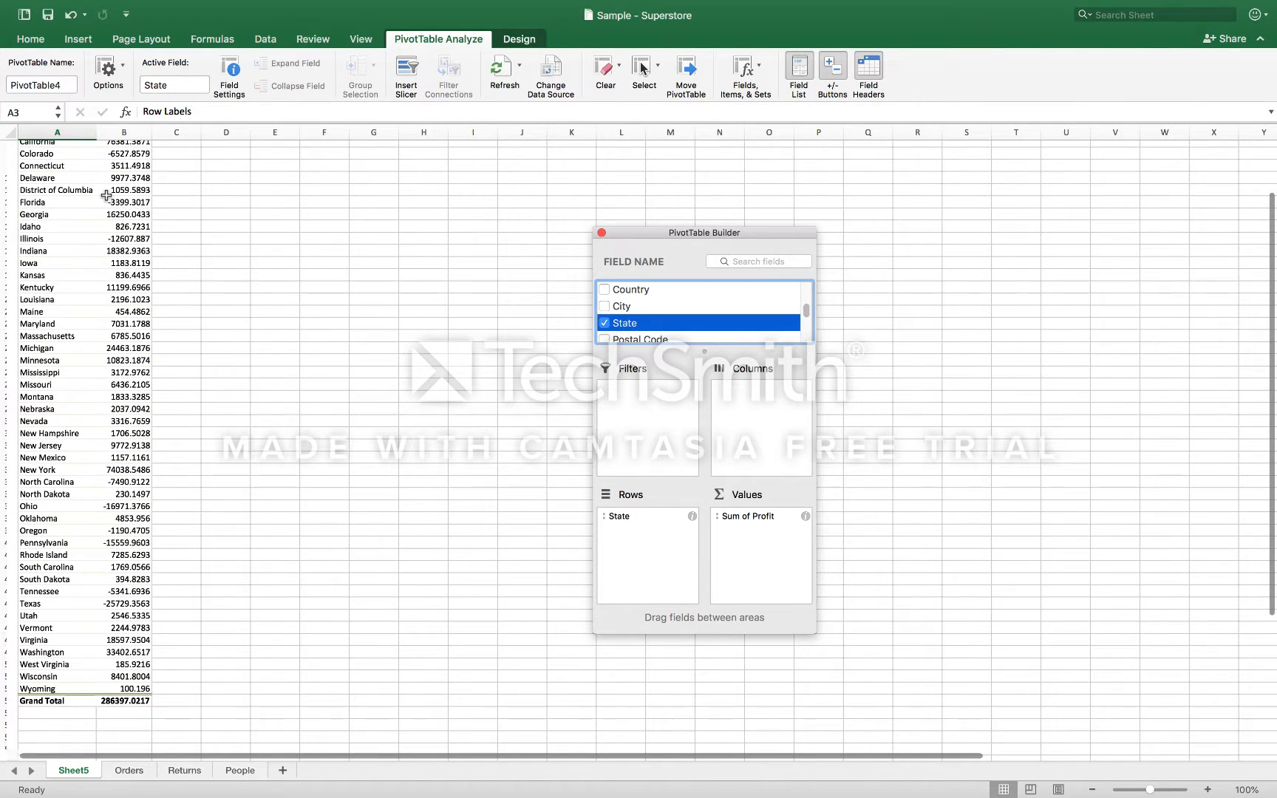
scroll(111, 200, "up", 1)
scroll(111, 200, "up", 3)
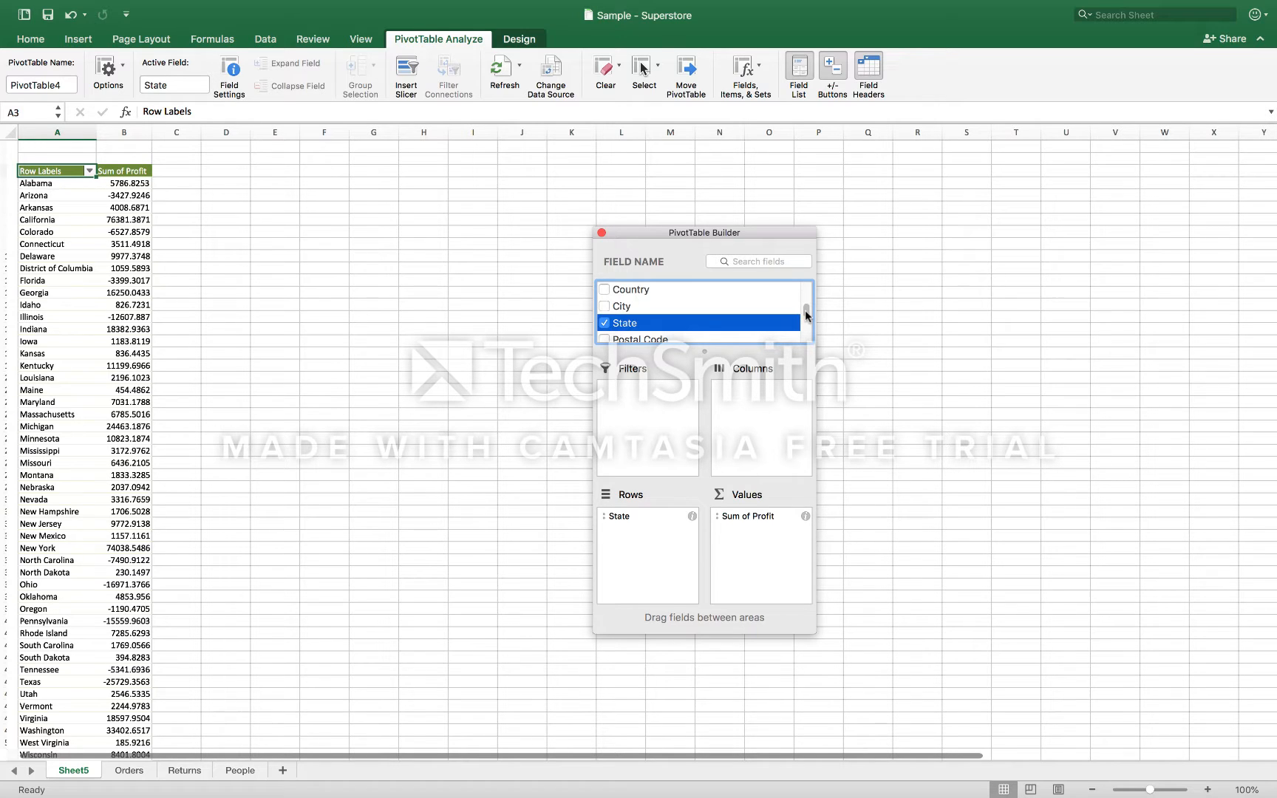
Try the State field in the PivotTable columns and return it to the rows.
mouse_move(806, 315)
left_mouse_down()
mouse_move(805, 300)
mouse_move(804, 336)
mouse_move(805, 322)
left_mouse_up()
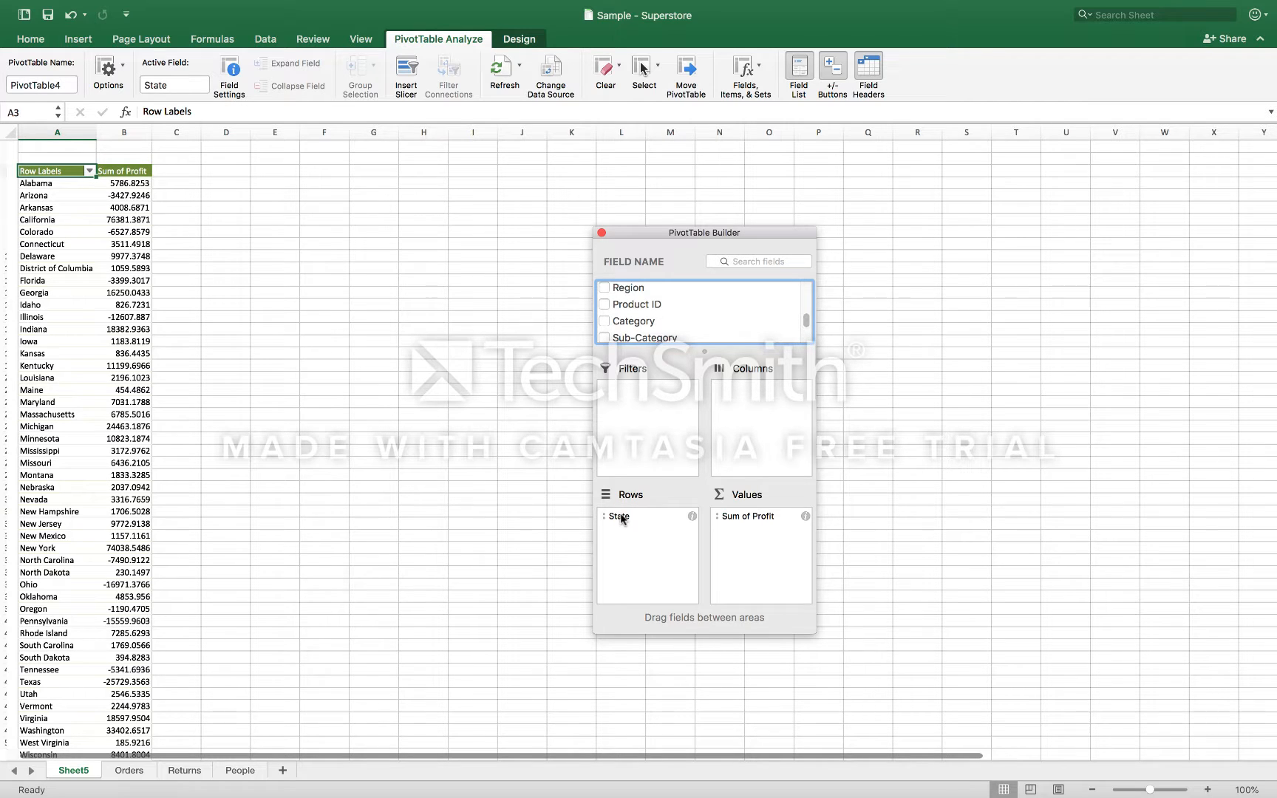
left_click_drag(621, 517, 764, 407)
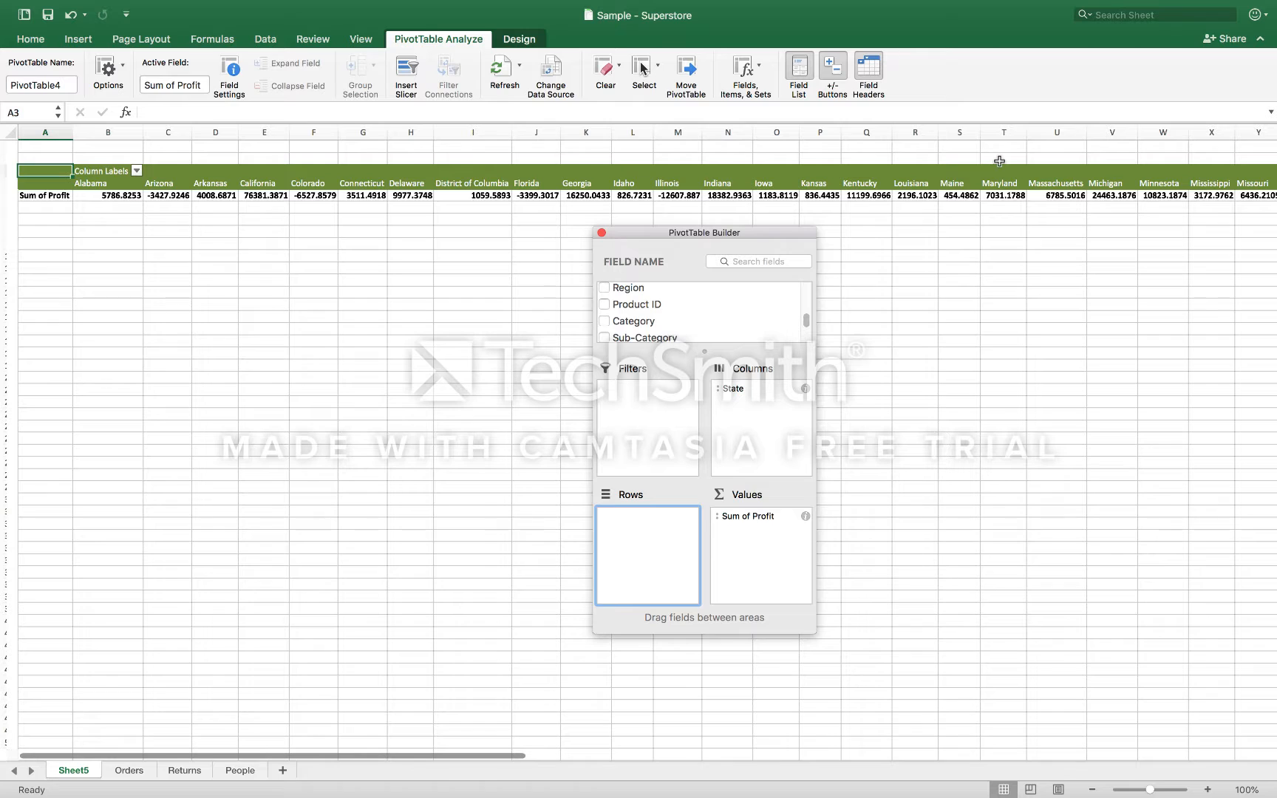
left_click(456, 755)
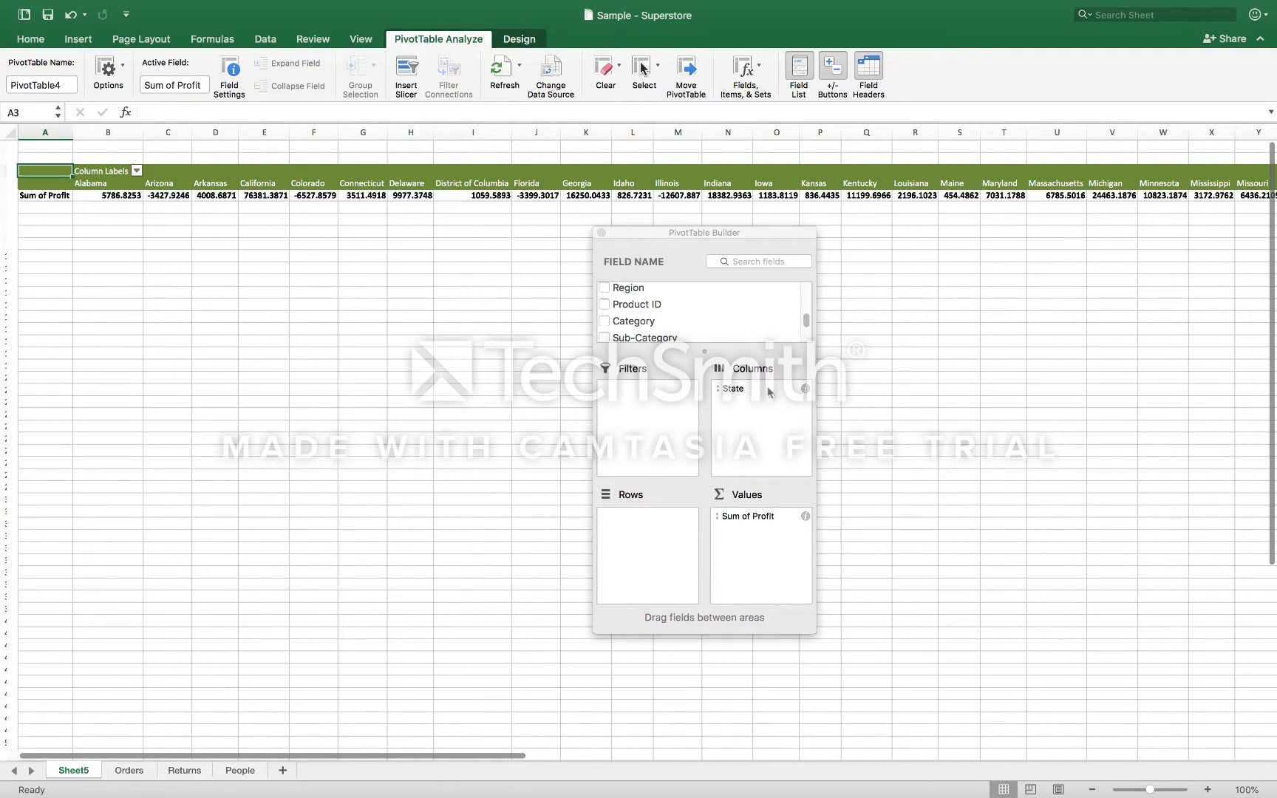
left_click_drag(735, 390, 680, 525)
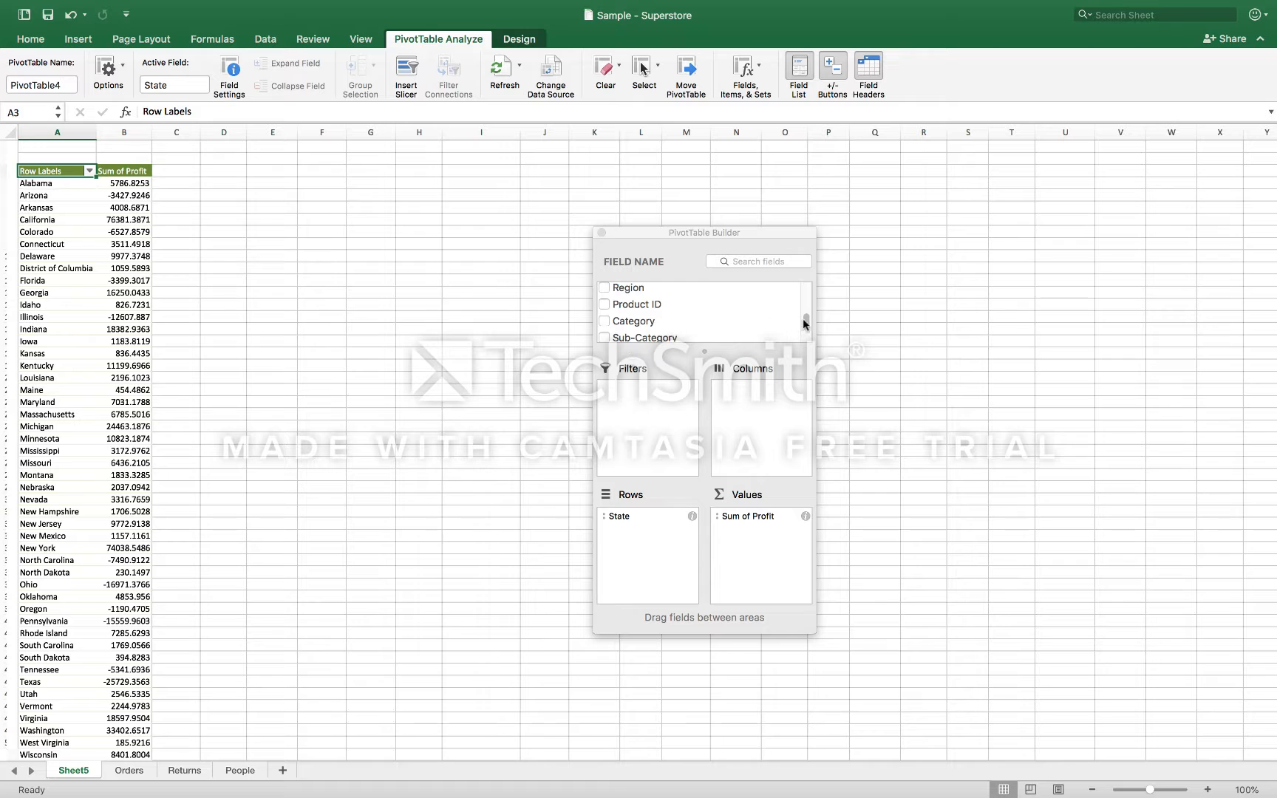
Nest the Postal Code field beneath State in the PivotTable rows.
mouse_move(805, 320)
left_mouse_down()
mouse_move(806, 334)
mouse_move(806, 282)
mouse_move(816, 313)
left_mouse_up()
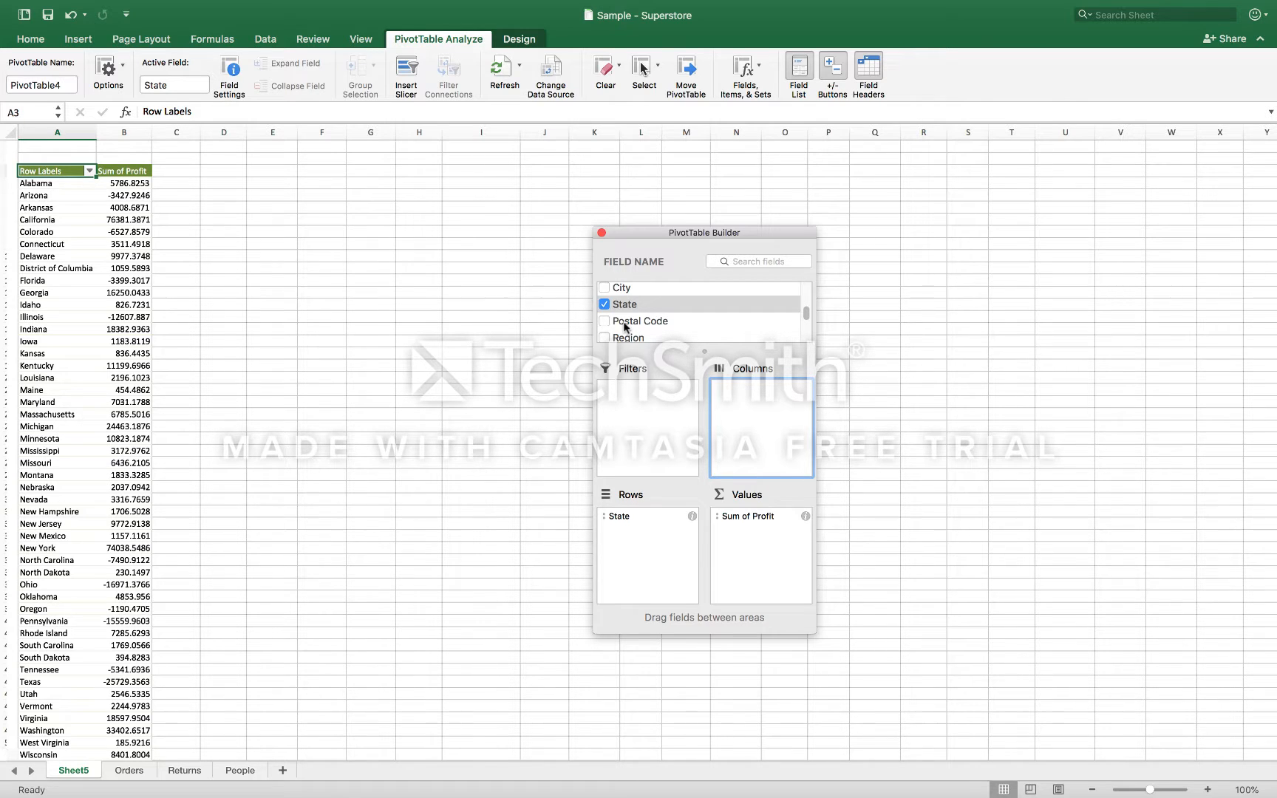
left_click_drag(630, 323, 651, 547)
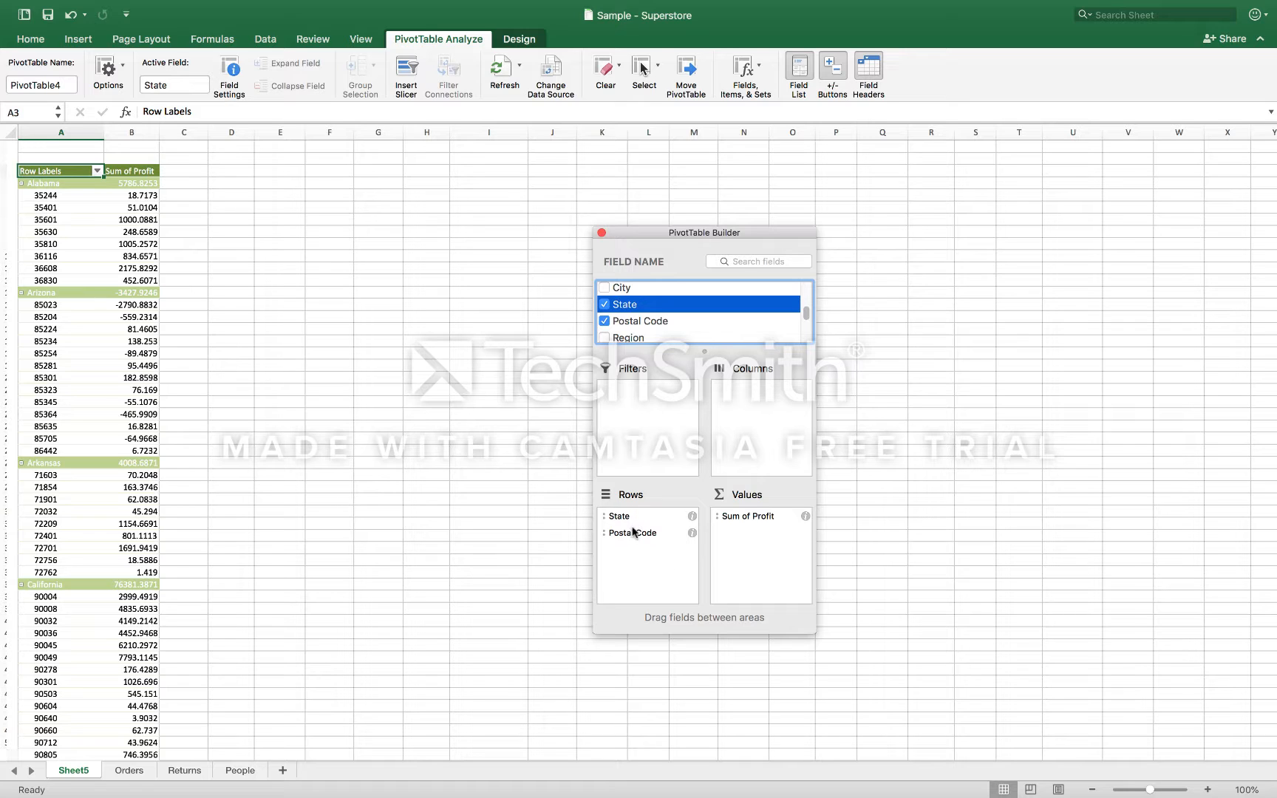
Try placing Postal Code above State in the rows, and restore State as the outer field.
mouse_move(634, 535)
left_mouse_down()
mouse_move(639, 507)
mouse_move(634, 516)
left_mouse_up()
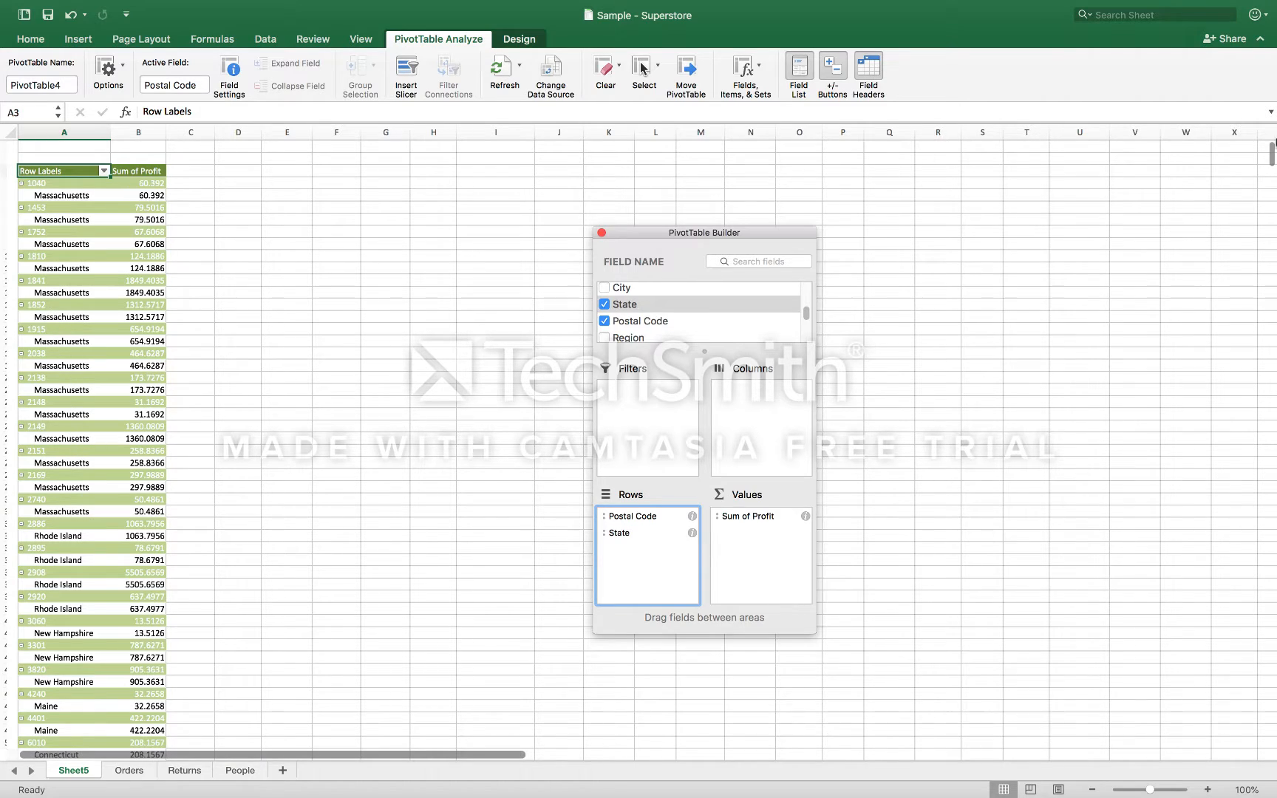
left_click(1271, 152)
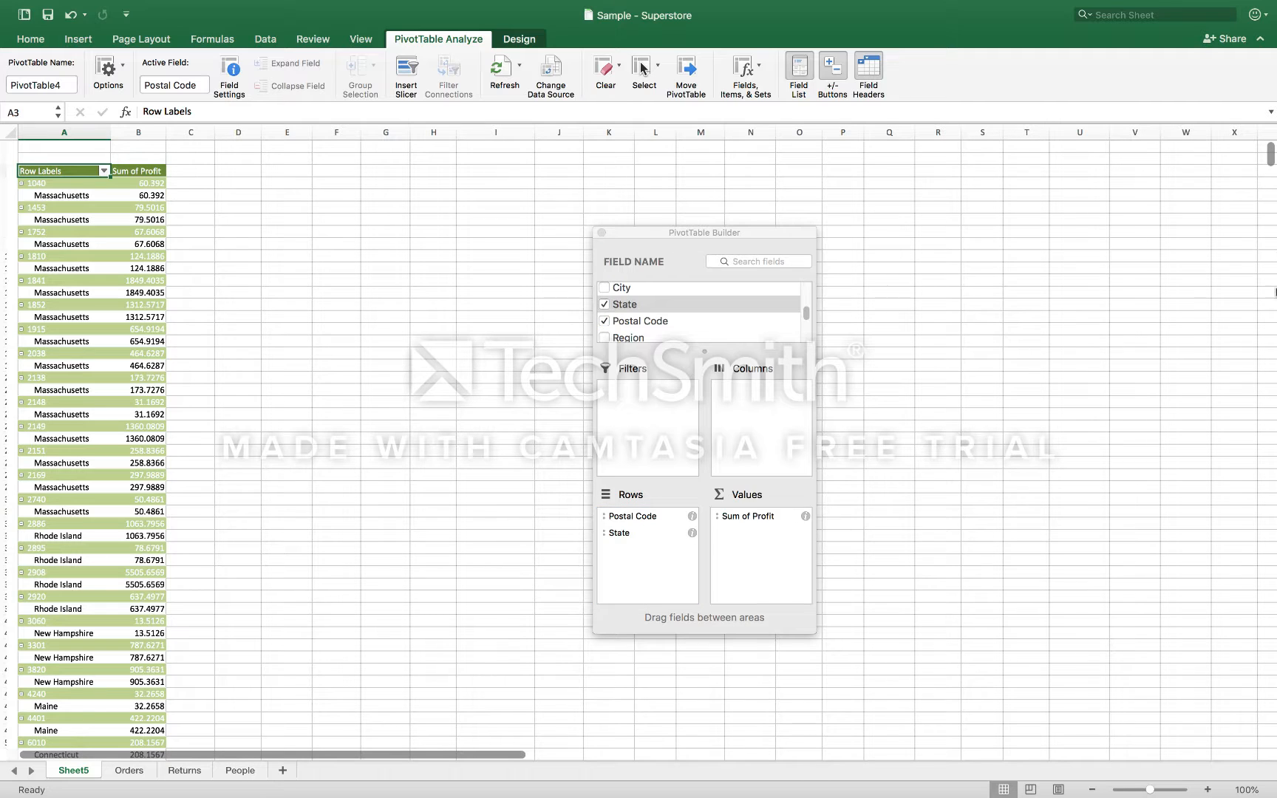
mouse_move(1270, 156)
left_mouse_down()
mouse_move(1275, 382)
mouse_move(1260, 429)
mouse_move(1230, 292)
mouse_move(1248, 156)
left_mouse_up()
left_click_drag(630, 517, 636, 556)
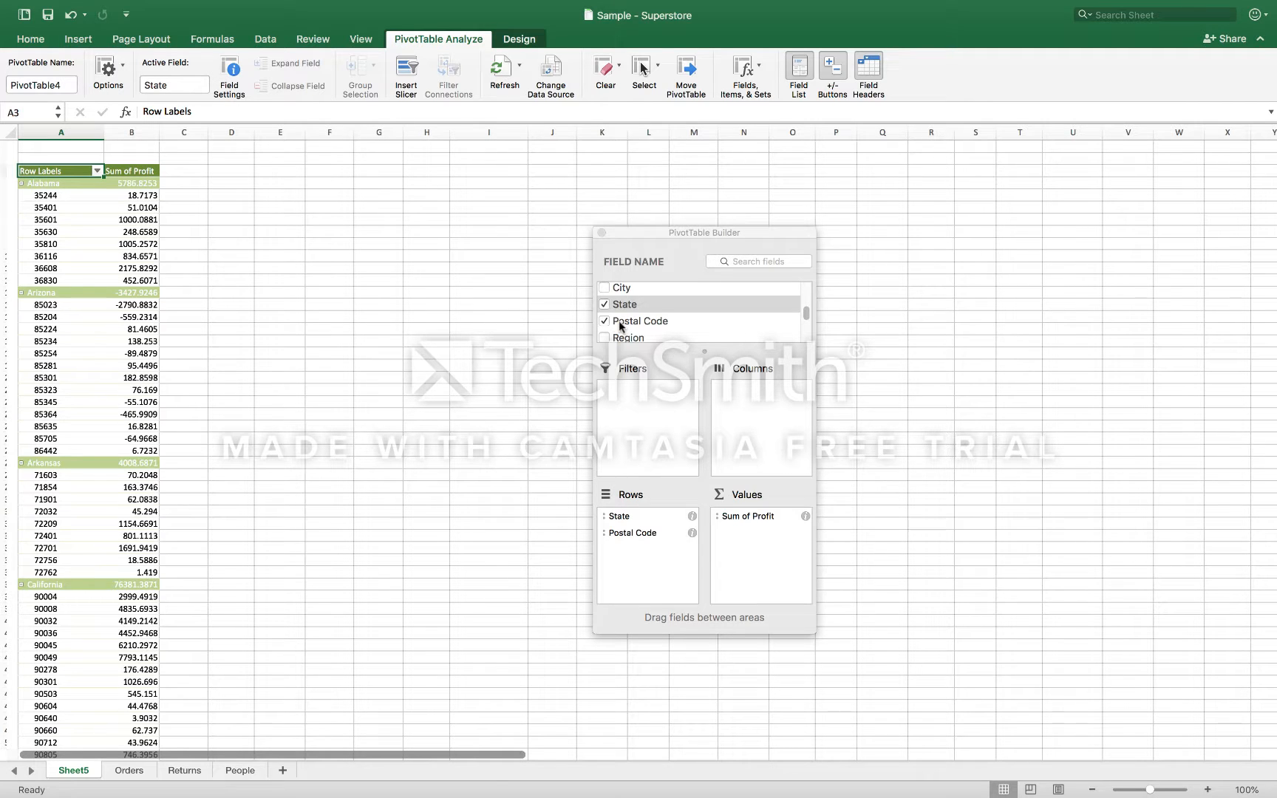
Remove the Postal Code, State and Profit fields to empty the PivotTable.
left_click(605, 320)
left_click(604, 304)
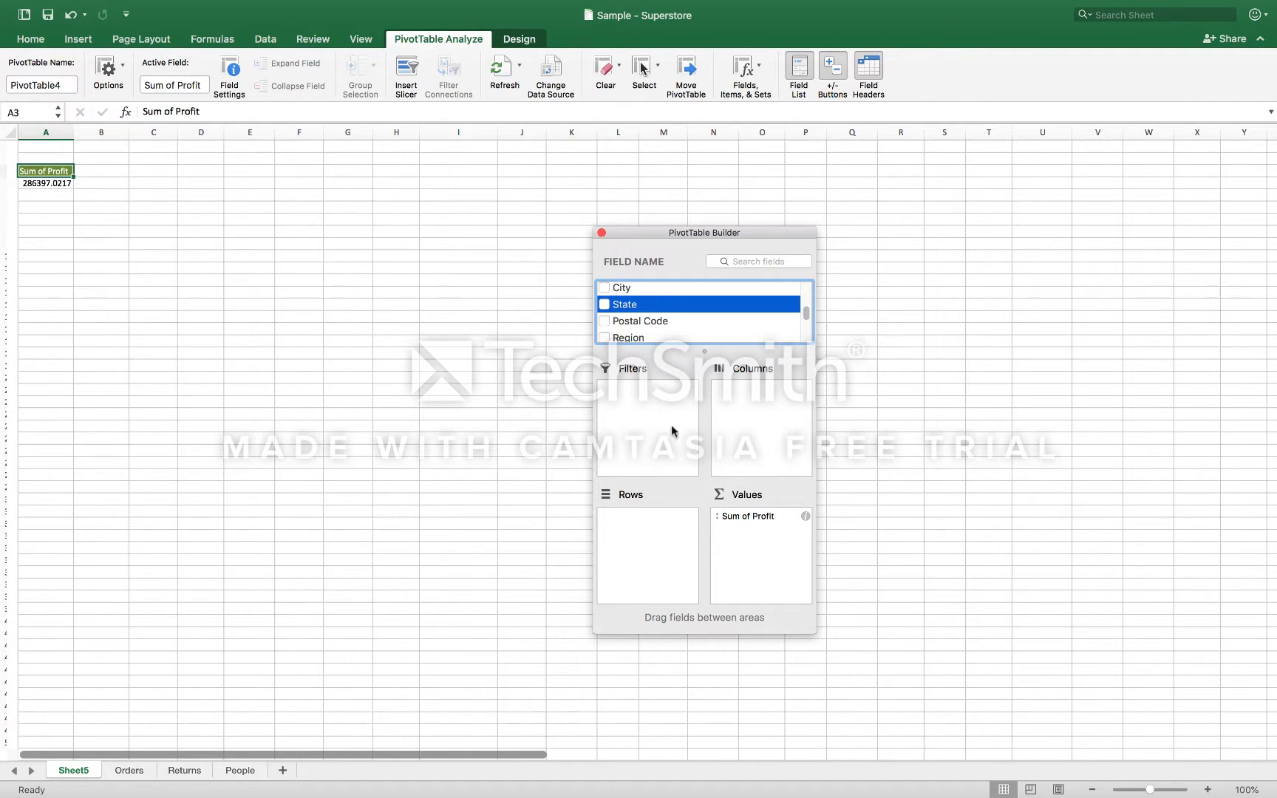
scroll(621, 317, "down", 5)
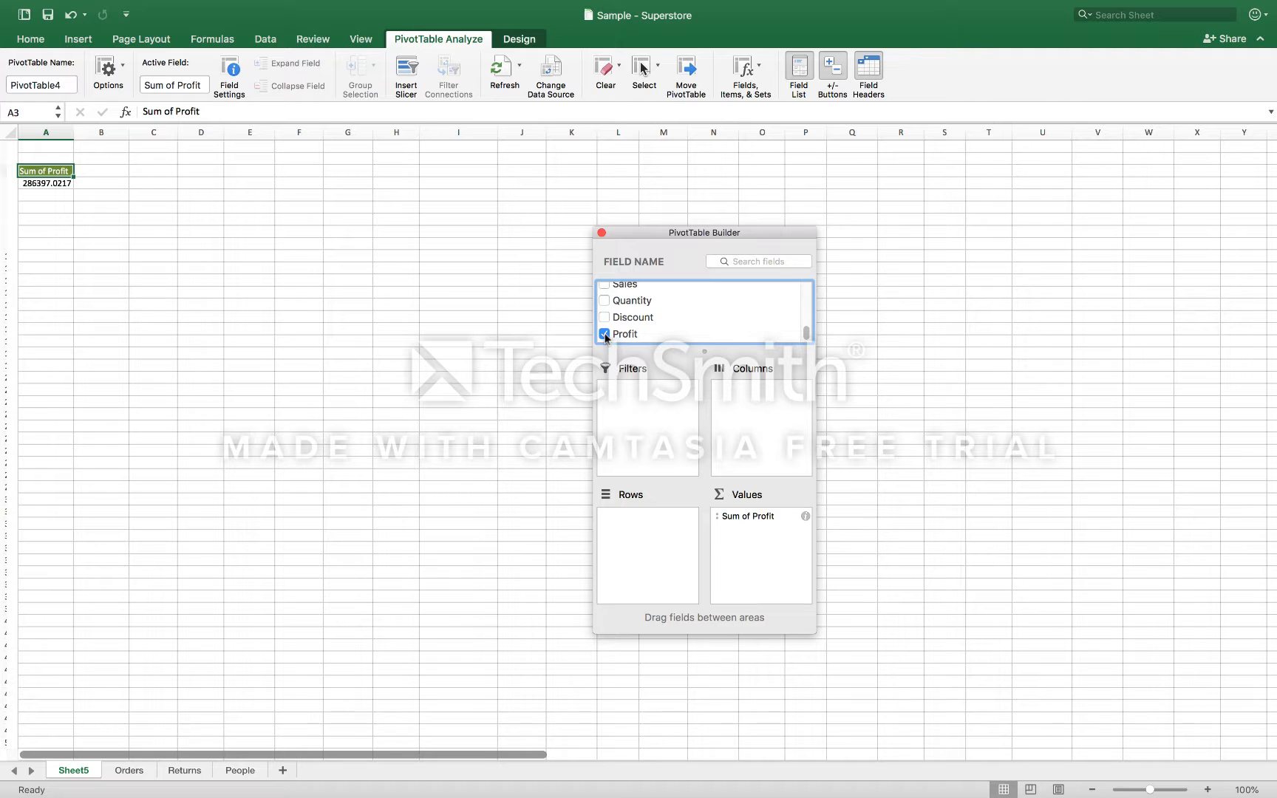
left_click(604, 334)
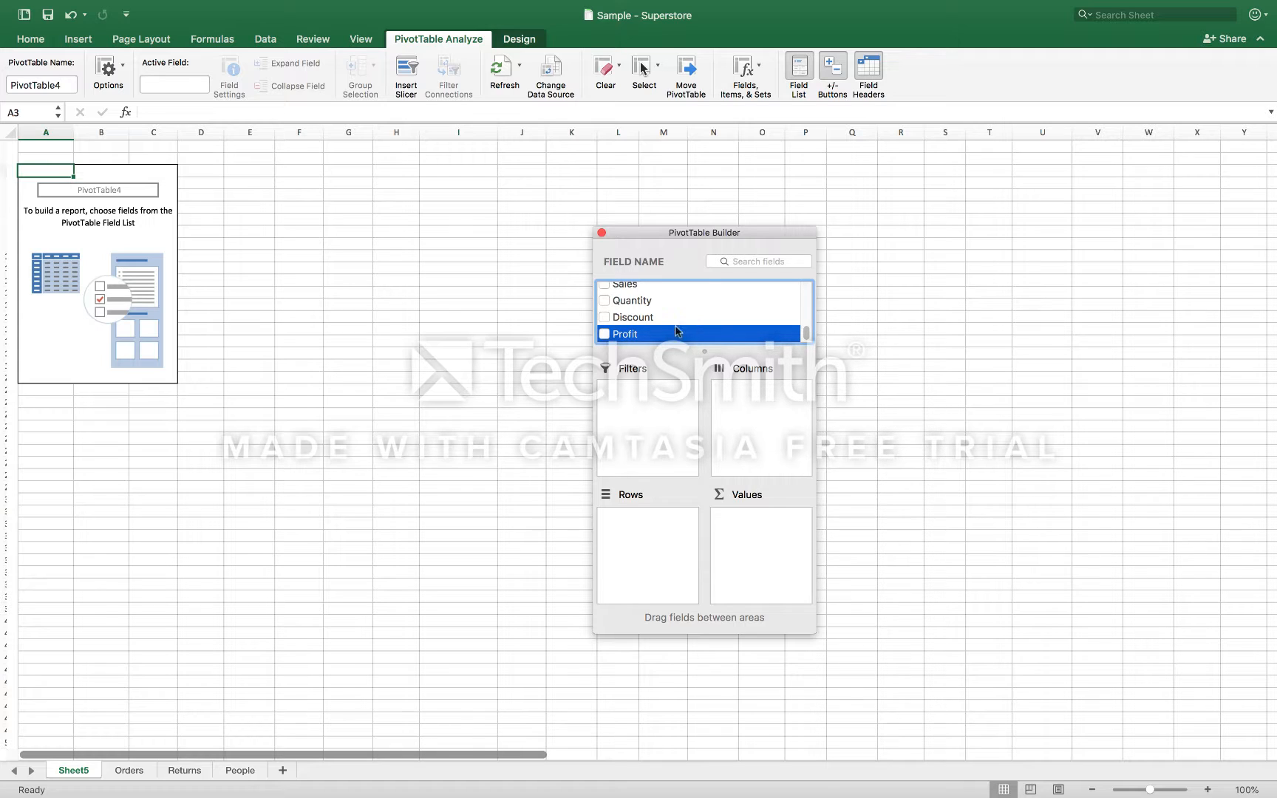
Add the Sales field to the empty PivotTable as a summed value.
scroll(665, 315, "up", 1)
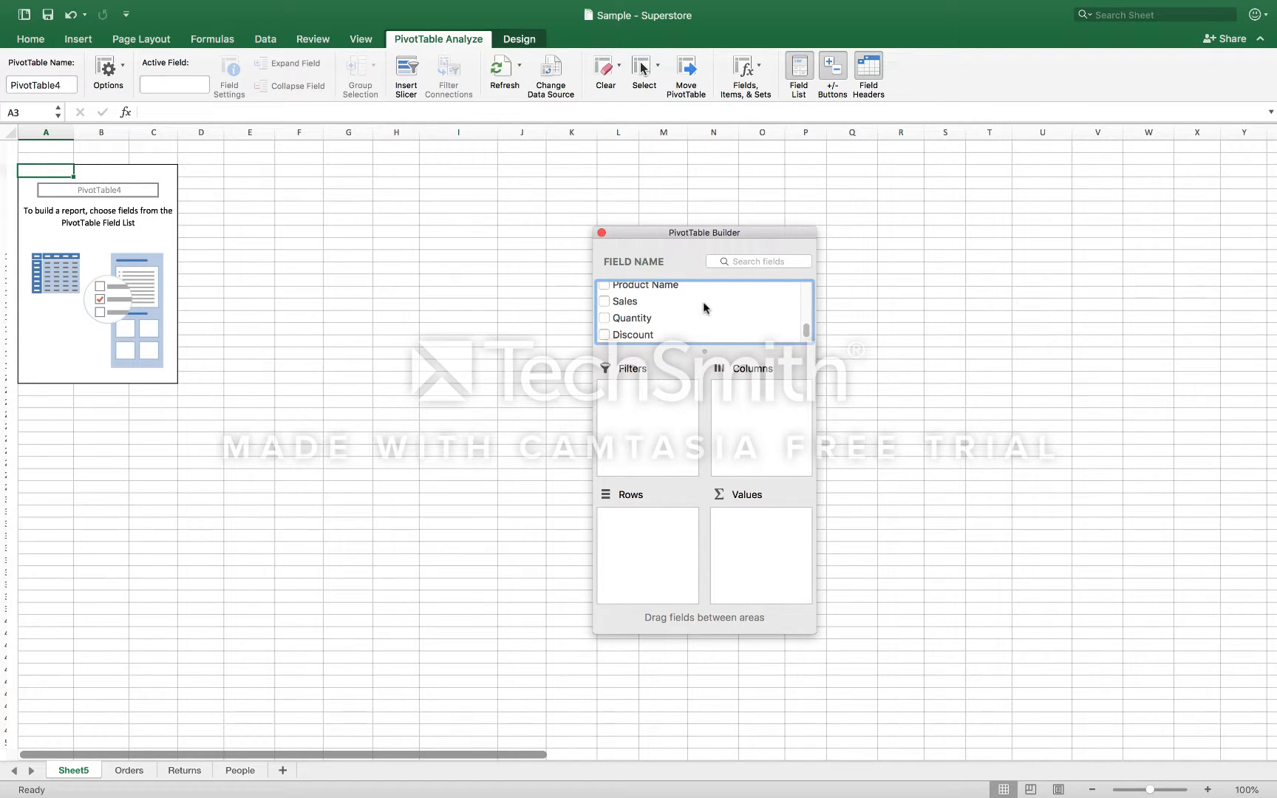
scroll(680, 316, "up", 1)
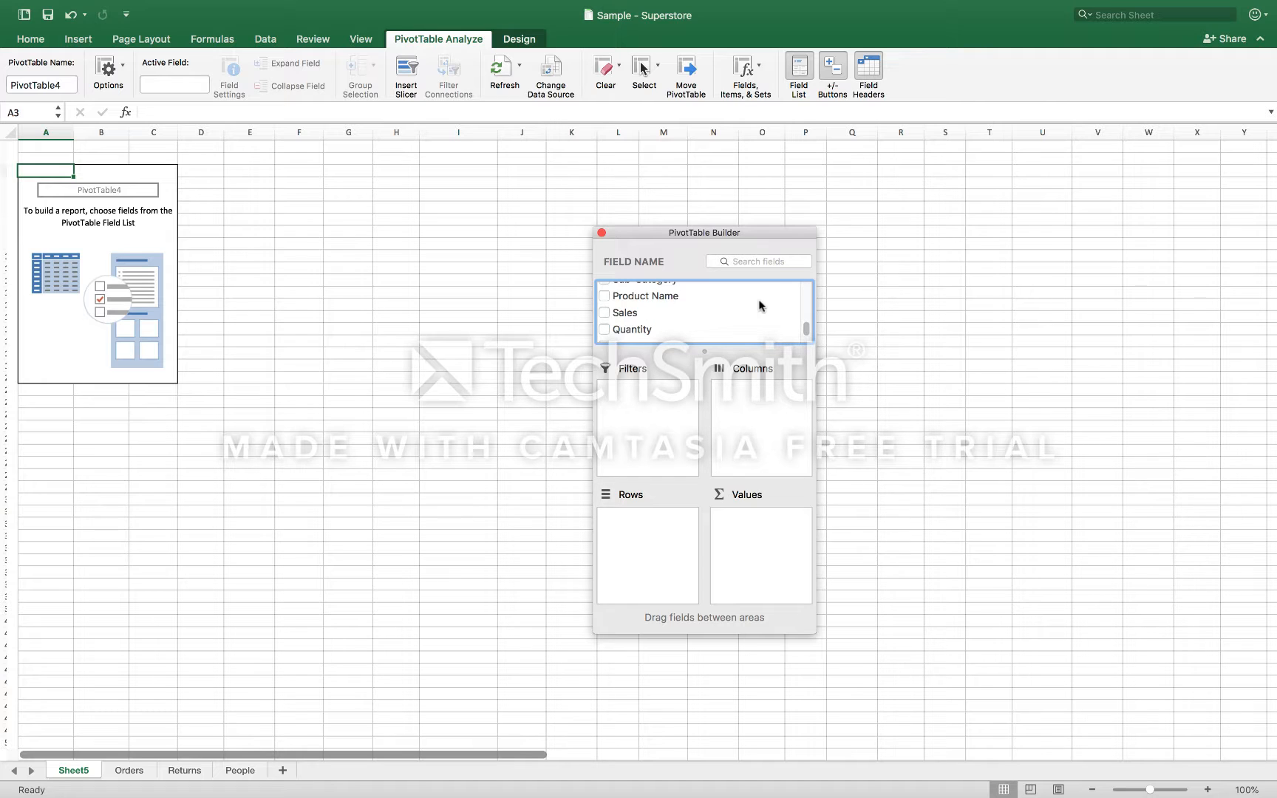
left_click(604, 314)
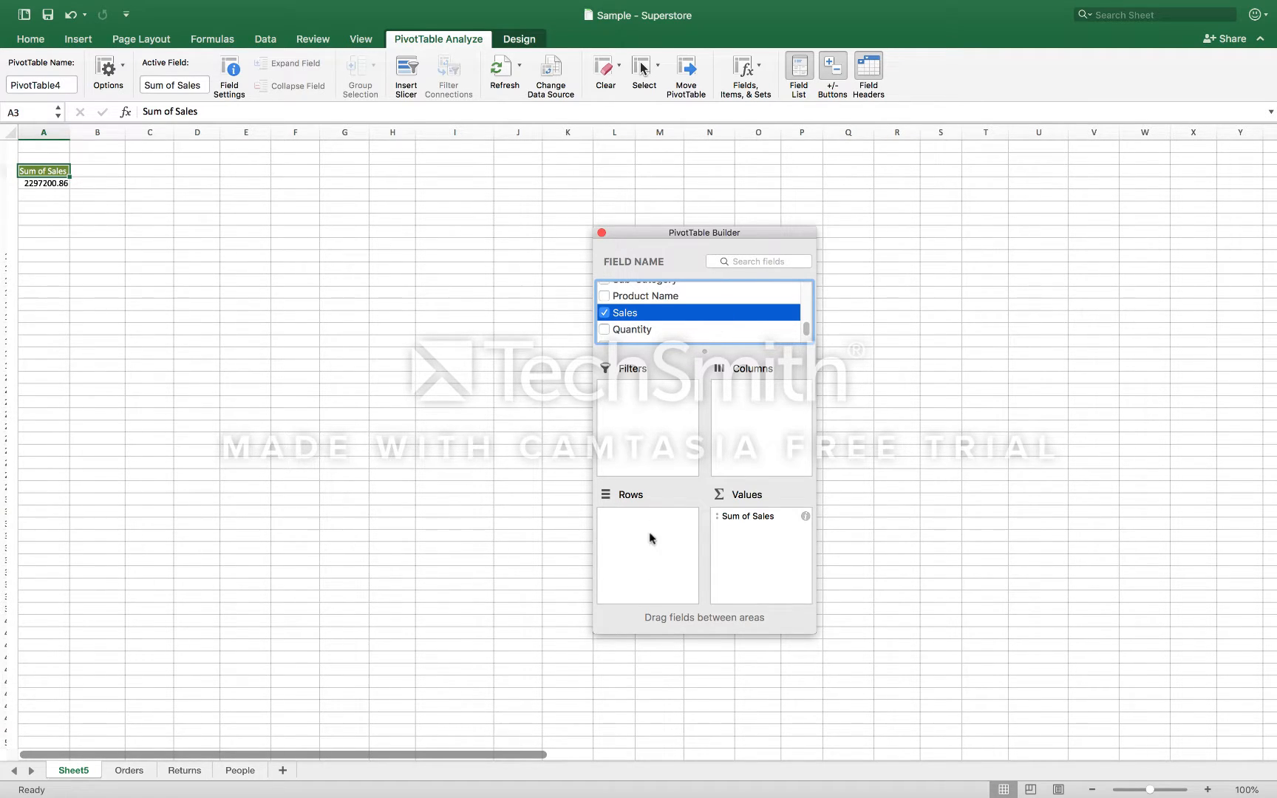
Add Customer Name to the PivotTable rows and nest Product Name beneath it.
left_click_drag(806, 328, 769, 304)
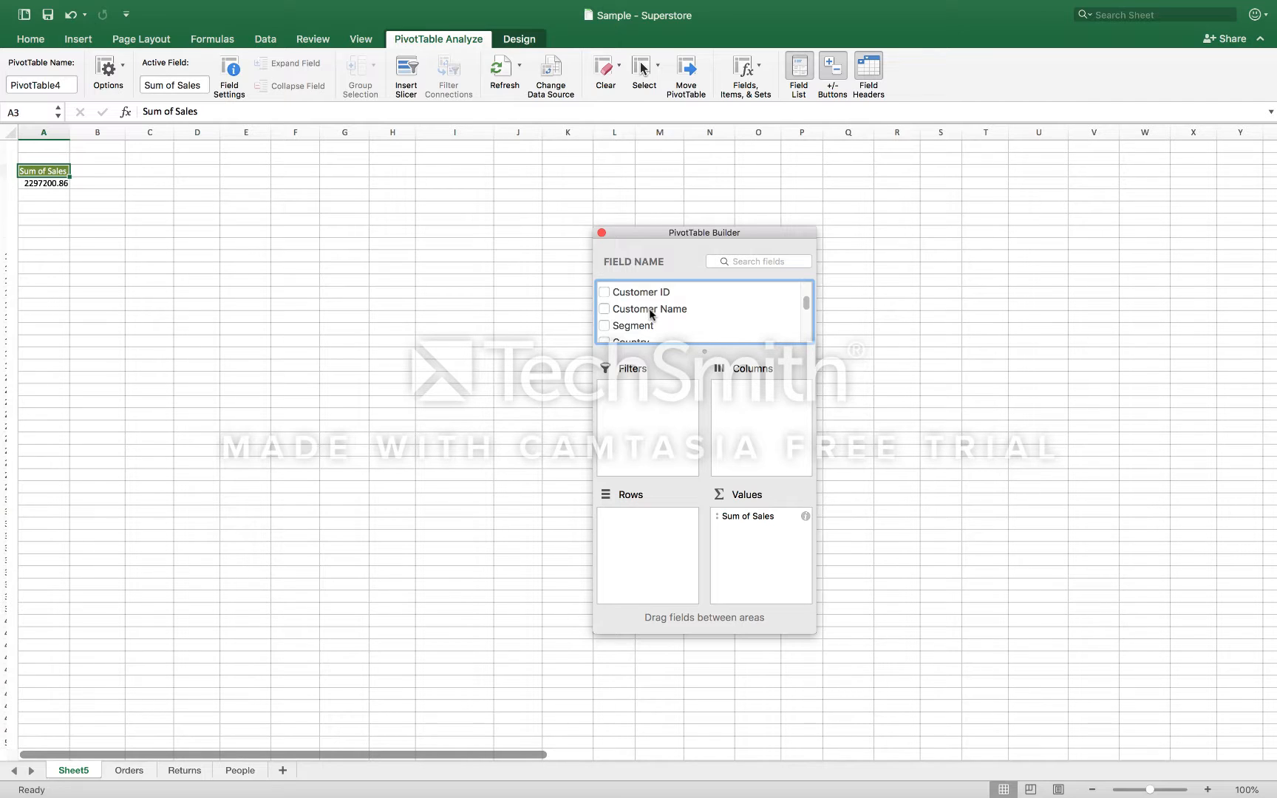
left_click_drag(650, 314, 642, 523)
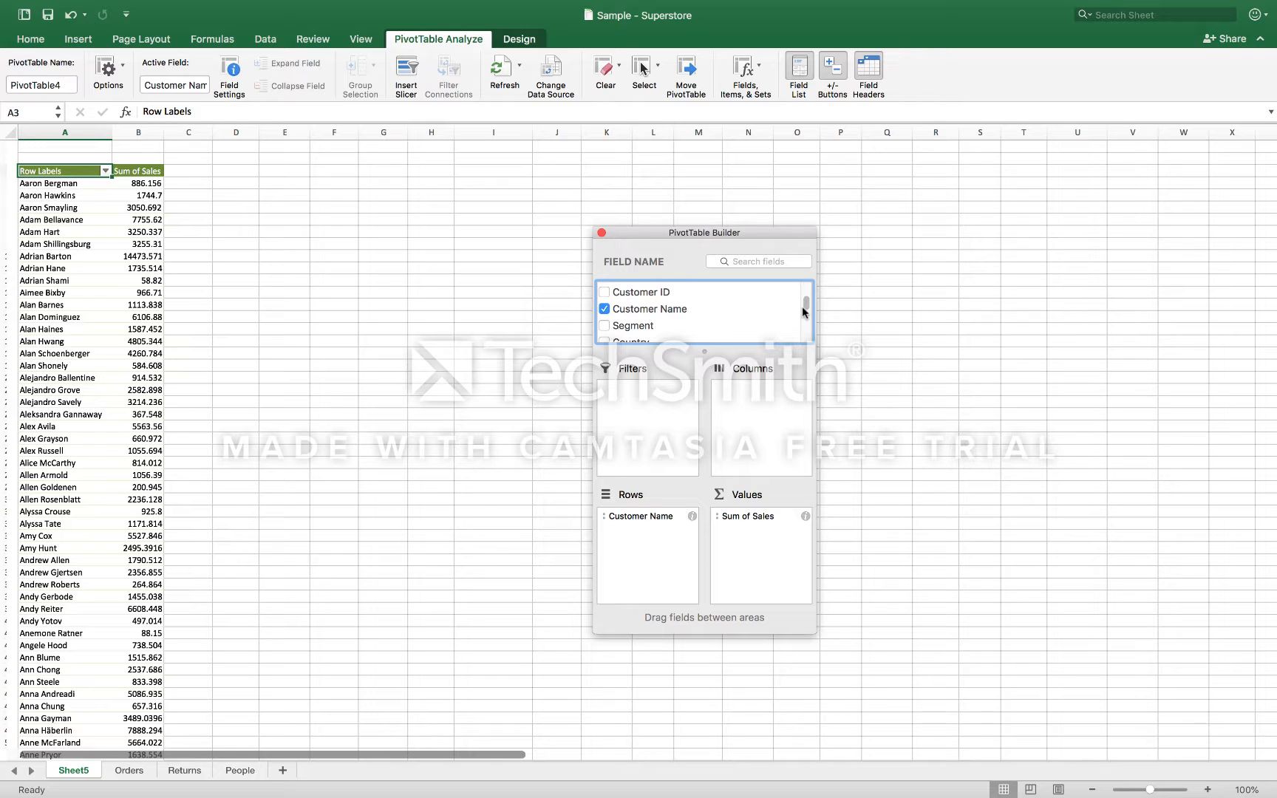
left_click_drag(809, 299, 803, 325)
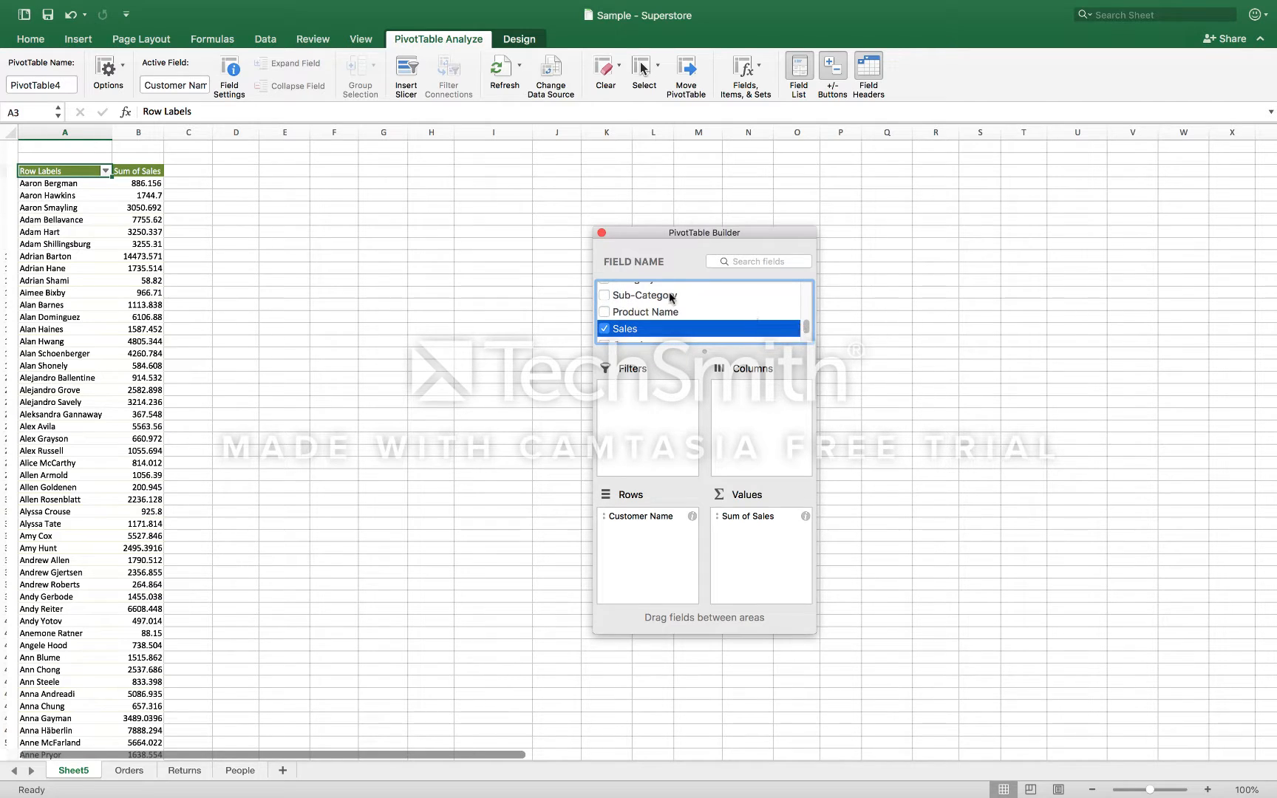
left_click_drag(641, 316, 642, 544)
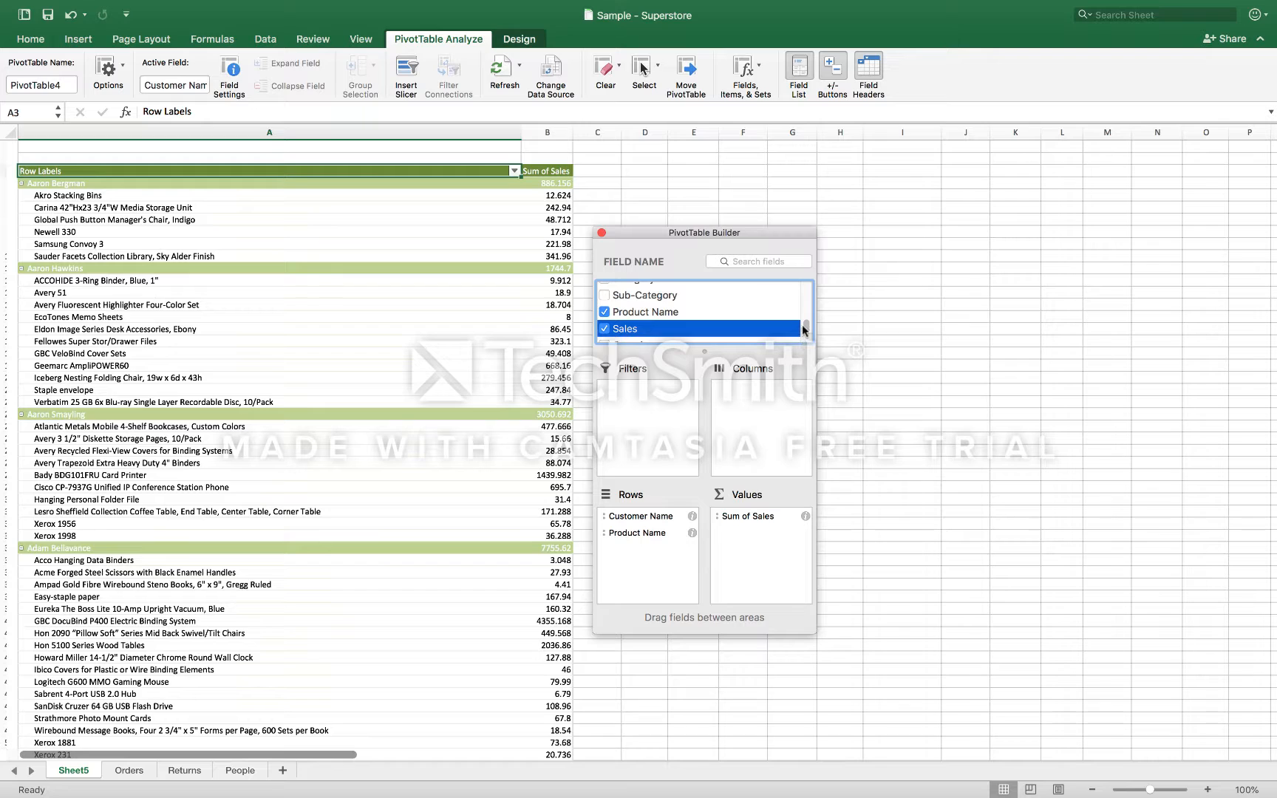
Add Quantity to the PivotTable values and reorder them so Sum of Quantity precedes Sum of Sales.
scroll(806, 330, "down", 3)
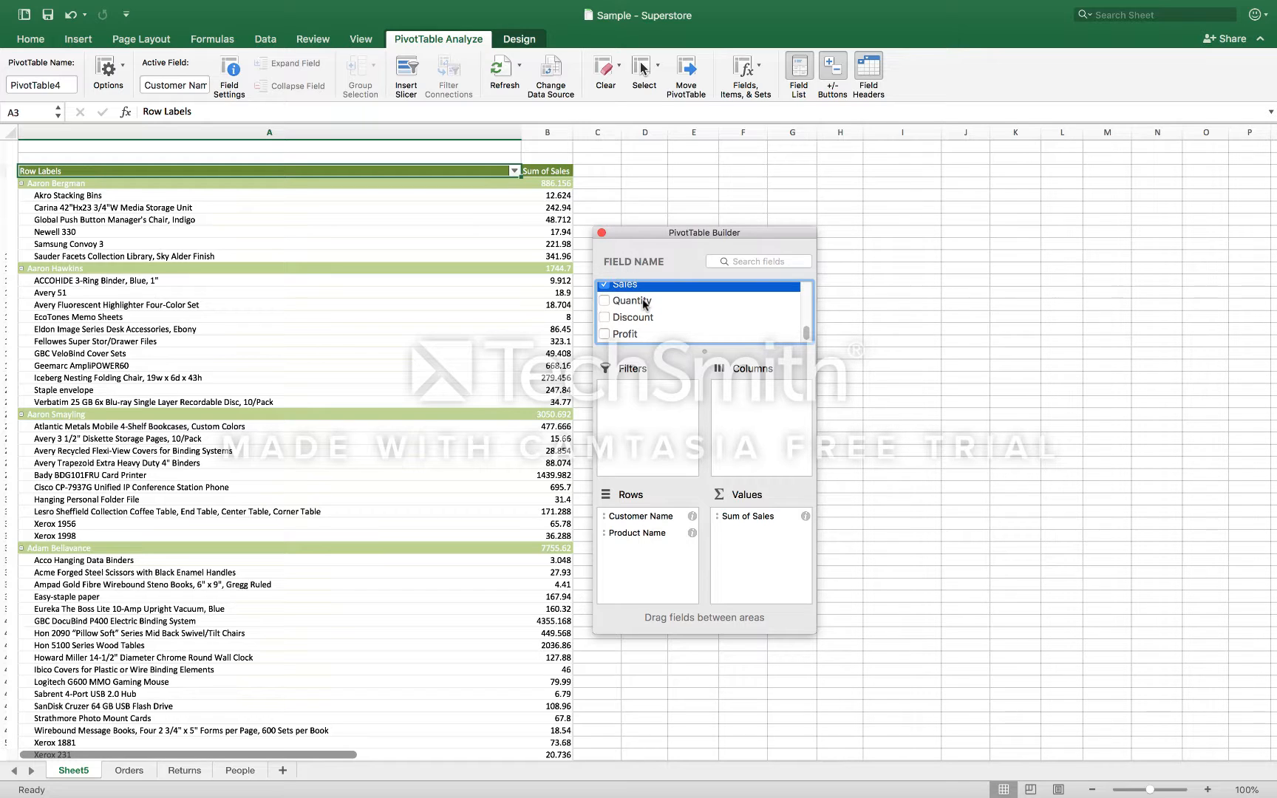
left_click_drag(643, 302, 762, 541)
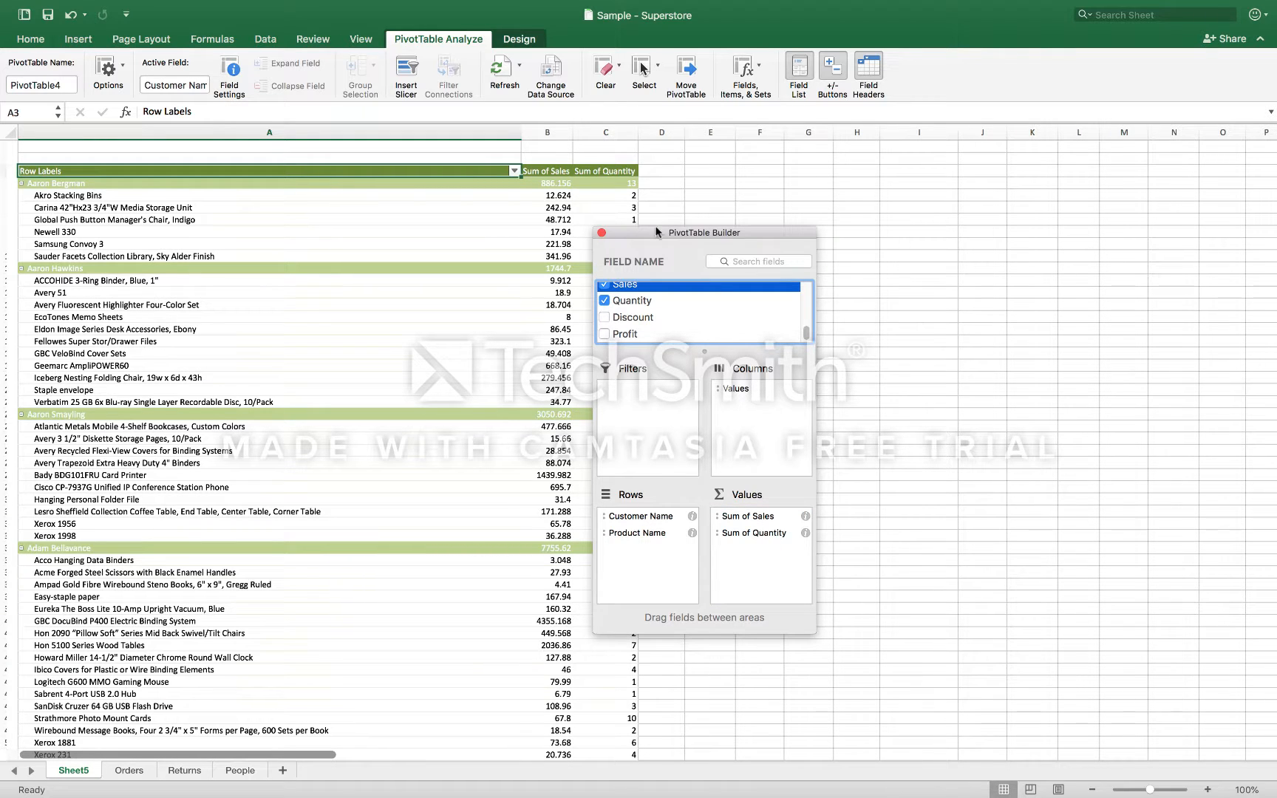
left_click_drag(684, 238, 810, 224)
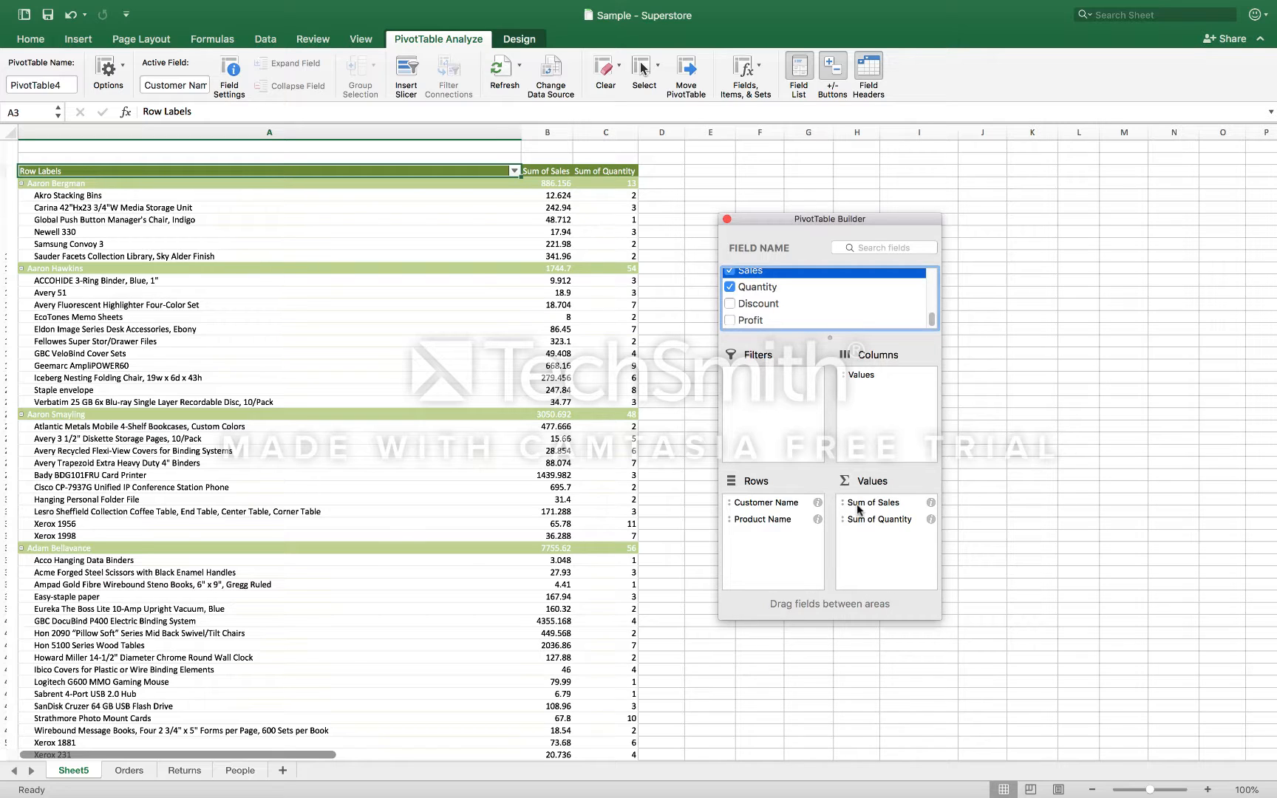
left_click(871, 505)
left_click_drag(871, 504, 886, 534)
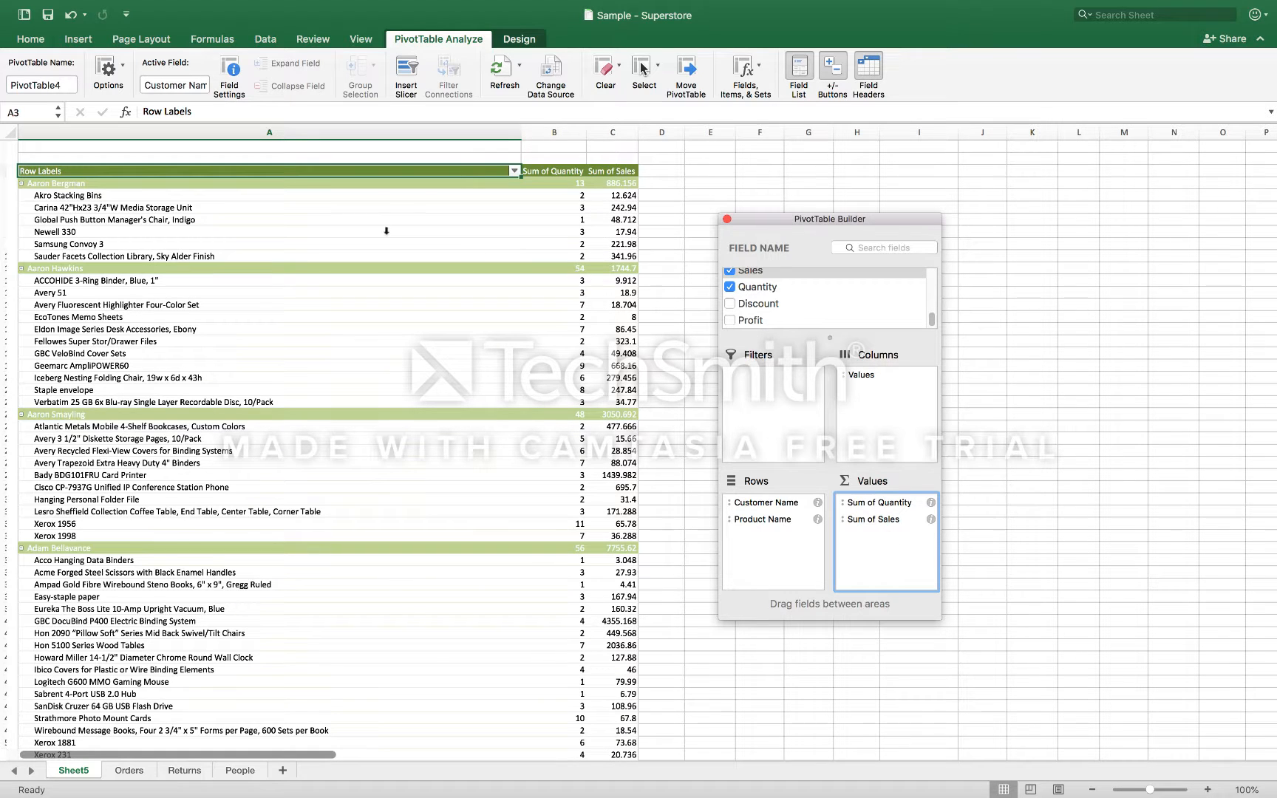